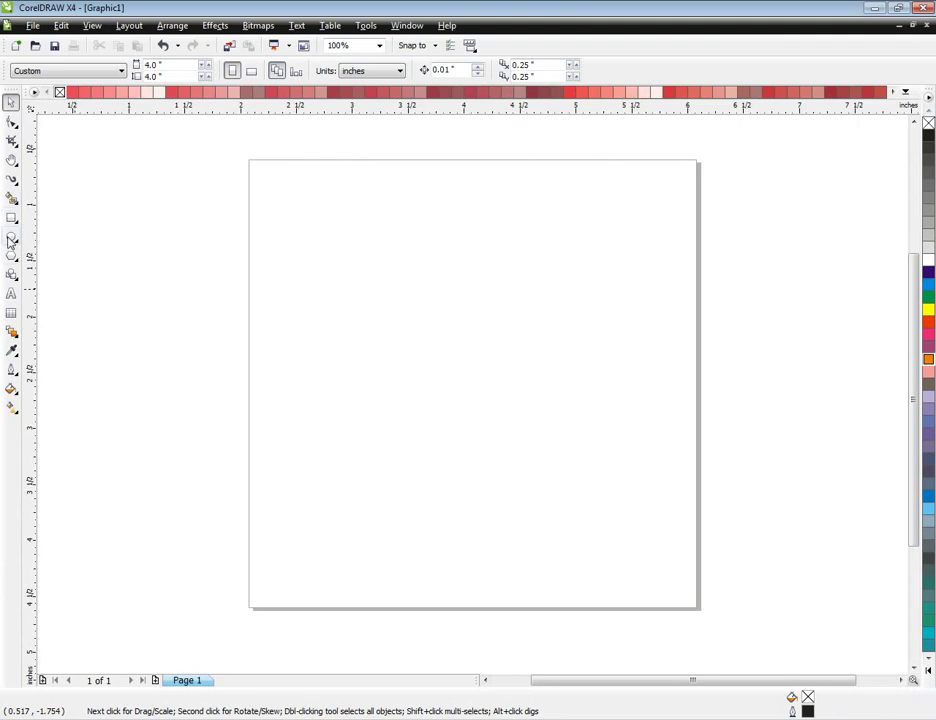
# Draw a circle about 2.43 inches in diameter and centre it on the page
pyautogui.moveTo(373, 261); pyautogui.dragTo(588, 533)
pyautogui.press('p')
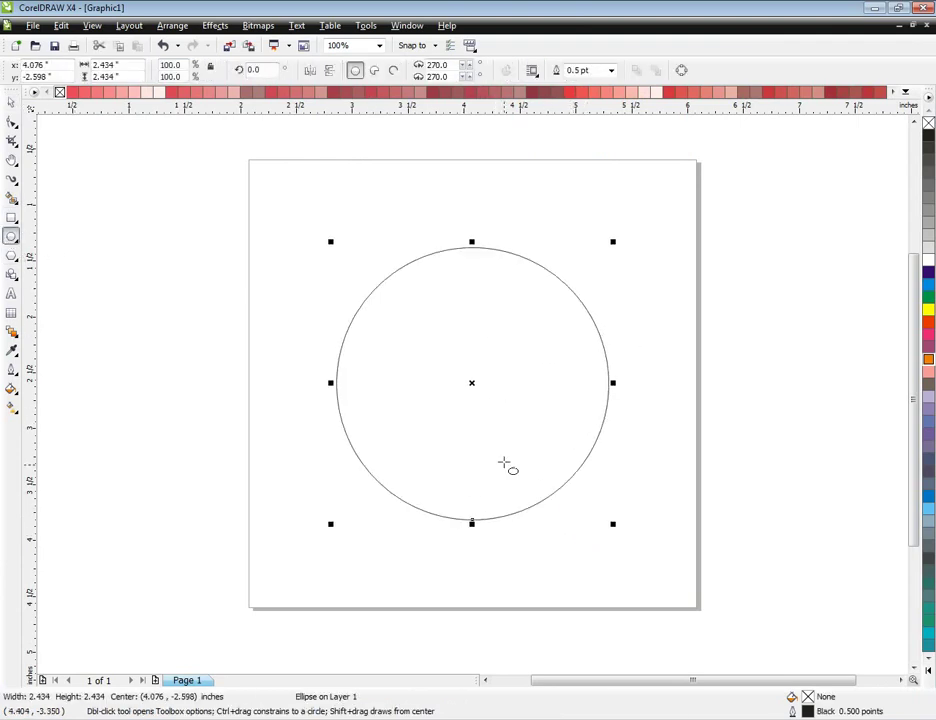
pyautogui.click(11, 103)
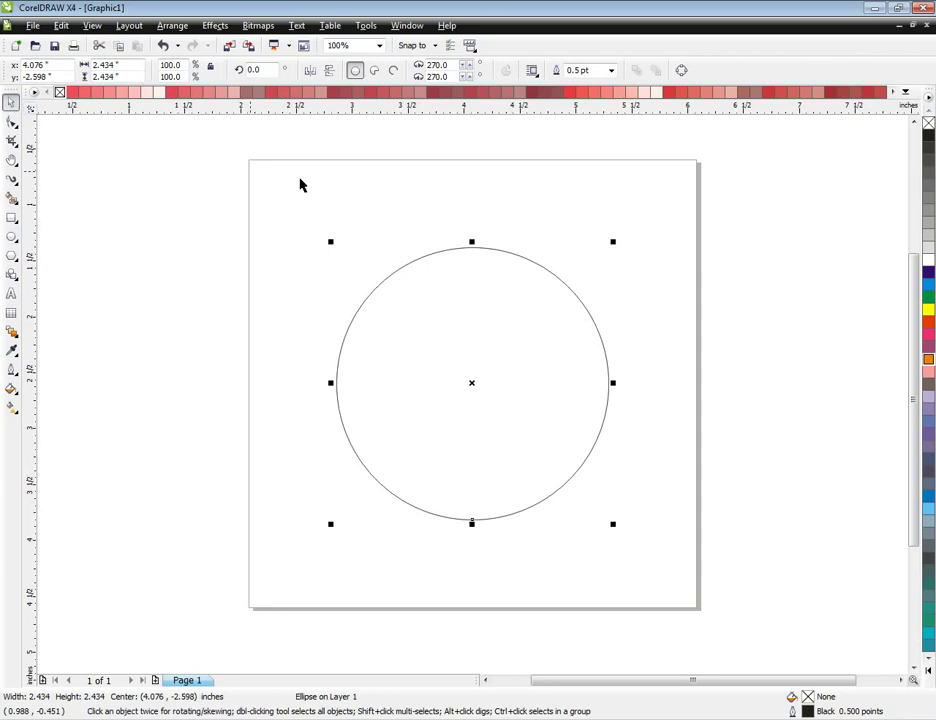
# Make a smaller concentric copy of the circle, about 1.31 inches in diameter
pyautogui.click(615, 247)
pyautogui.click(570, 293)
pyautogui.moveTo(614, 242); pyautogui.dragTo(614, 307)
pyautogui.rightClick(614, 307)
# Align the two circles to each other by their horizontal and vertical centres
pyautogui.click(526, 294)
pyautogui.keyDown('shift'); pyautogui.click(502, 356); pyautogui.keyUp('shift')
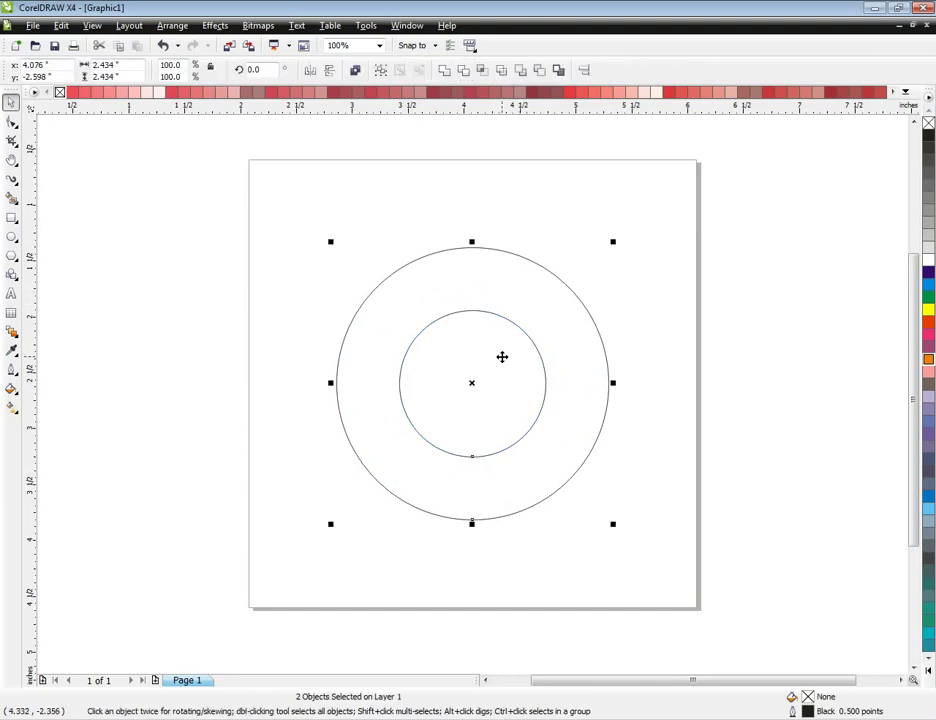
pyautogui.click(586, 70)
pyautogui.click(371, 387)
pyautogui.click(502, 446)
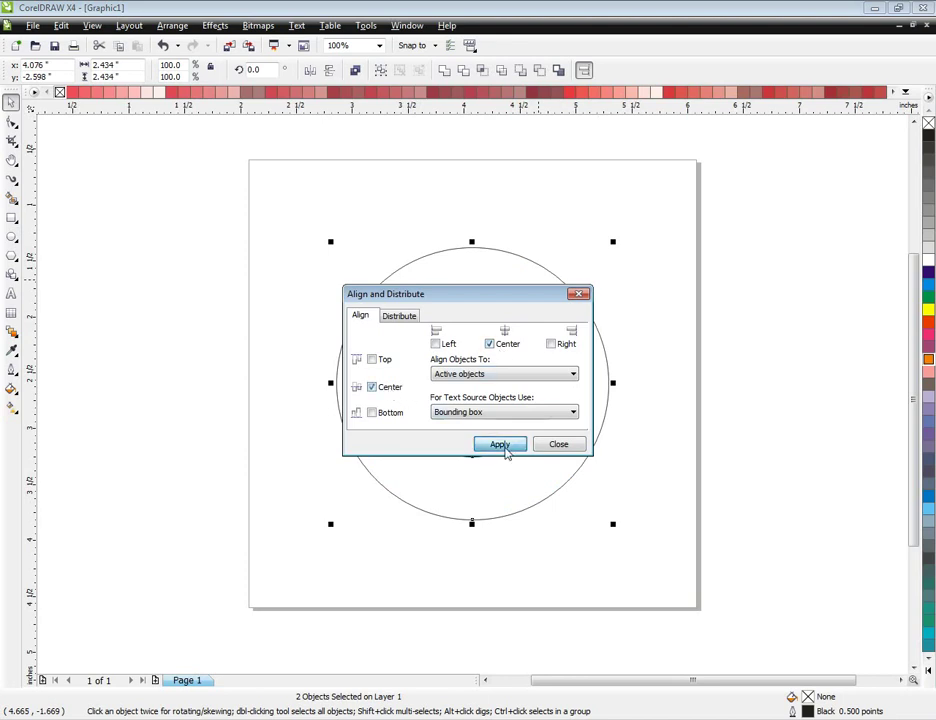
pyautogui.click(570, 447)
pyautogui.click(645, 293)
pyautogui.click(503, 350)
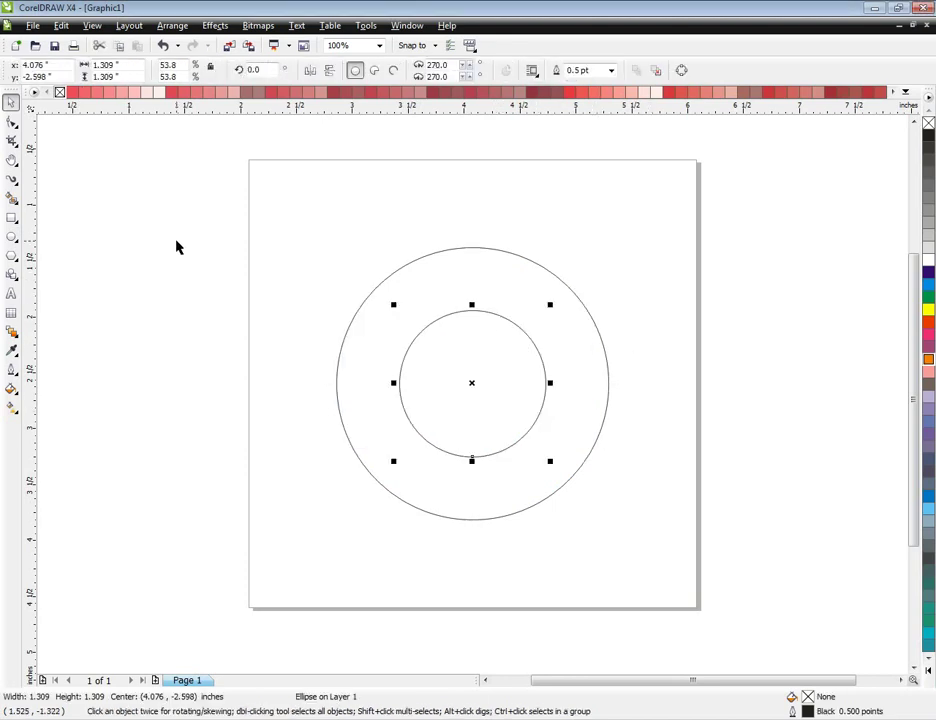
# Draw a straight Bezier line from the inner circle's lowest point to the left side of the outer circle
pyautogui.click(18, 187)
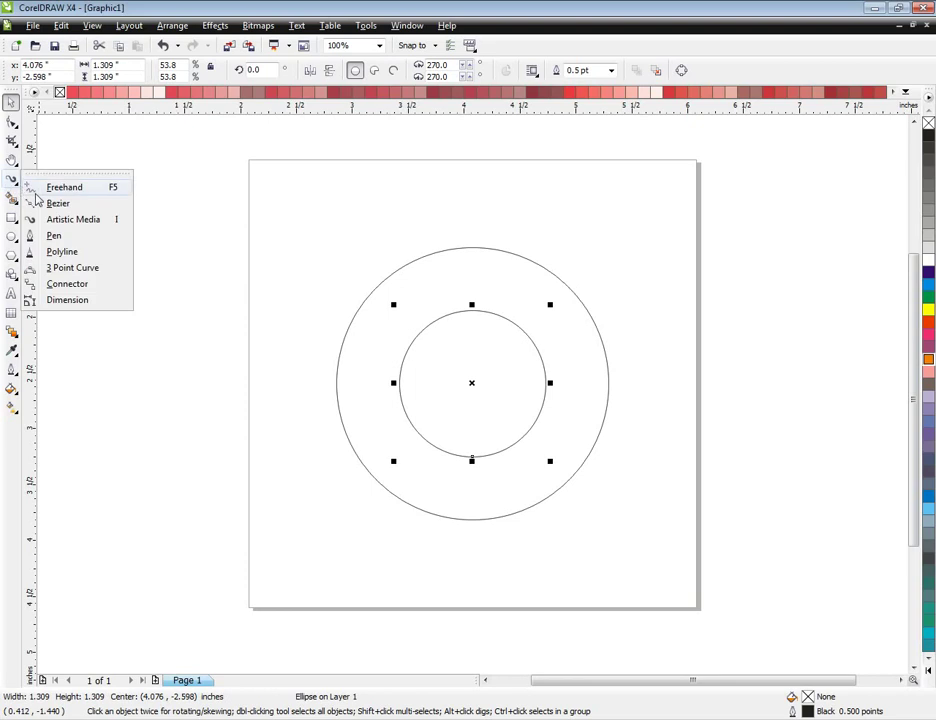
pyautogui.click(39, 206)
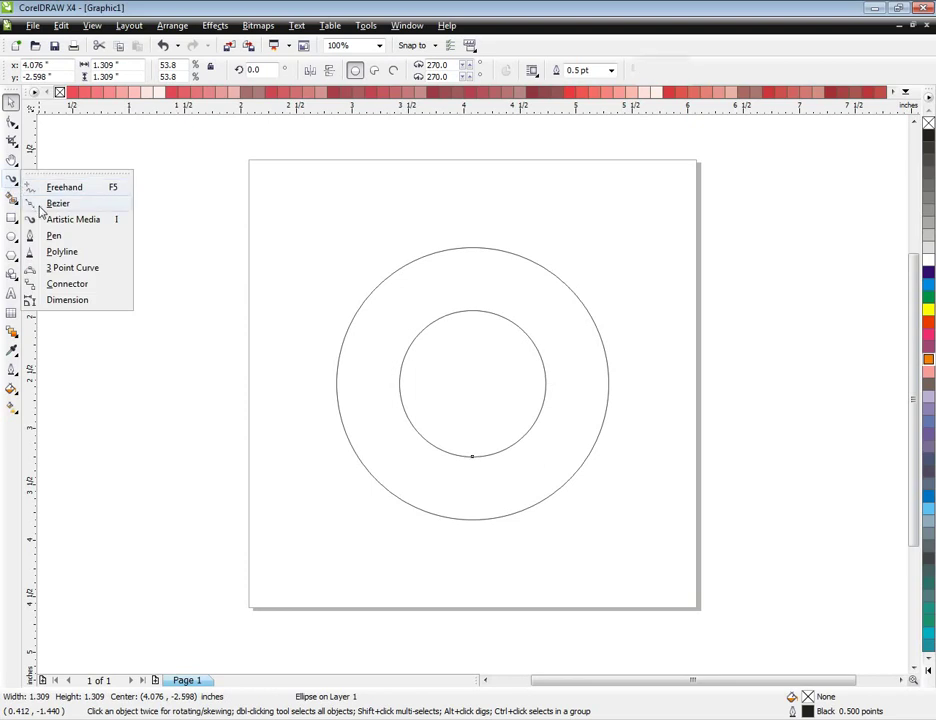
pyautogui.click(476, 455)
pyautogui.click(341, 348)
# Convert the line to a curve and bend it outward so it leaves the inner circle tangentially
pyautogui.click(11, 123)
pyautogui.moveTo(313, 324); pyautogui.dragTo(499, 514)
pyautogui.click(207, 69)
pyautogui.moveTo(296, 320); pyautogui.dragTo(379, 465)
pyautogui.moveTo(429, 421); pyautogui.dragTo(356, 436)
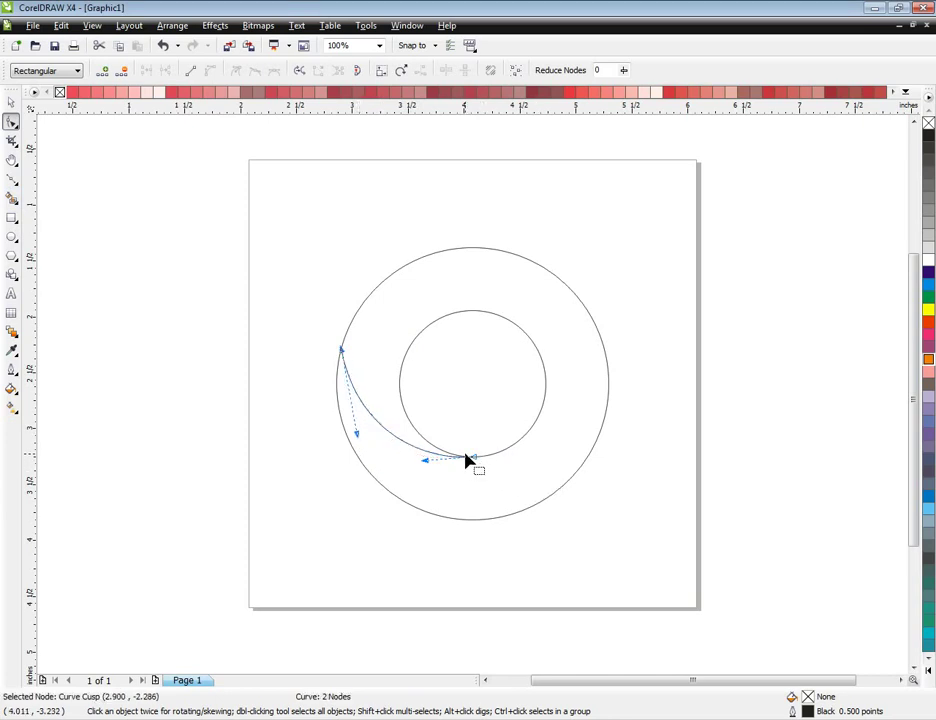
pyautogui.click(11, 103)
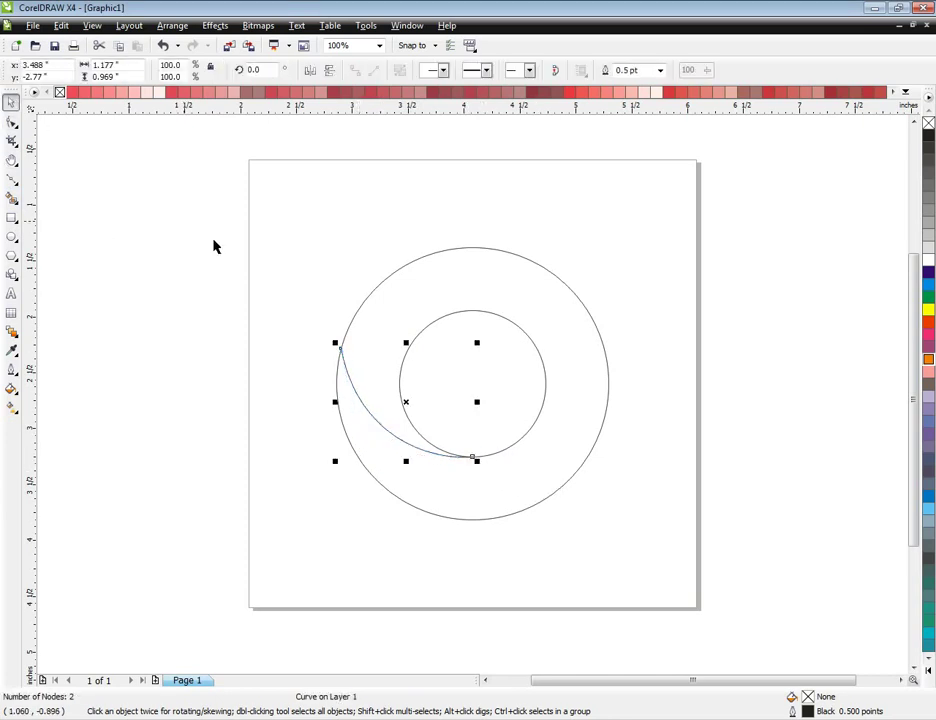
# Move the curve's rotation centre to the common centre of the two circles
pyautogui.click(346, 386)
pyautogui.click(386, 426)
pyautogui.click(445, 413)
pyautogui.doubleClick(366, 410)
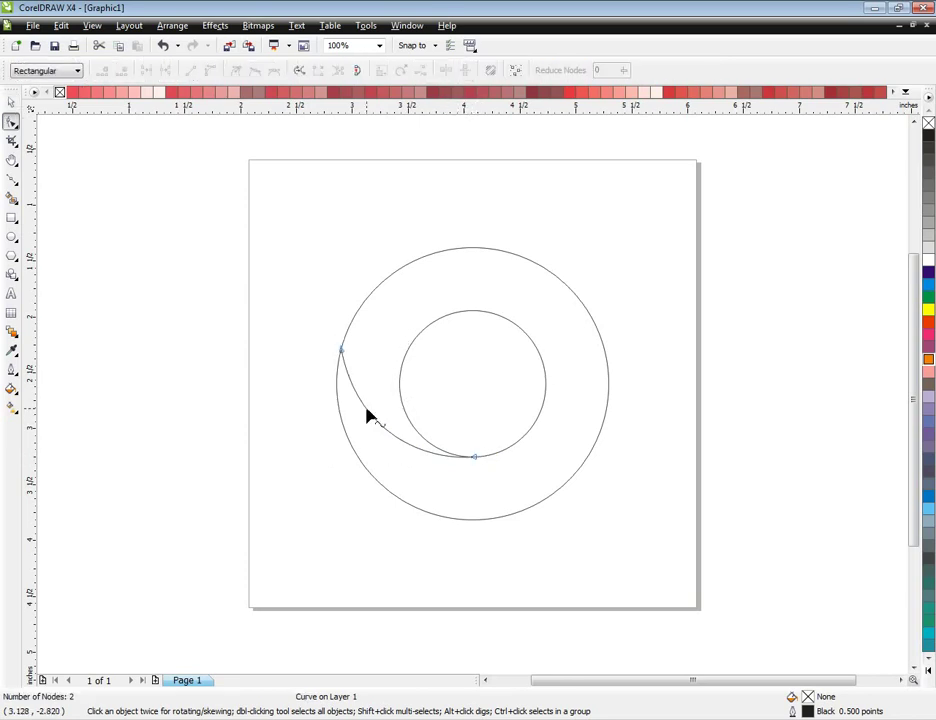
pyautogui.click(11, 101)
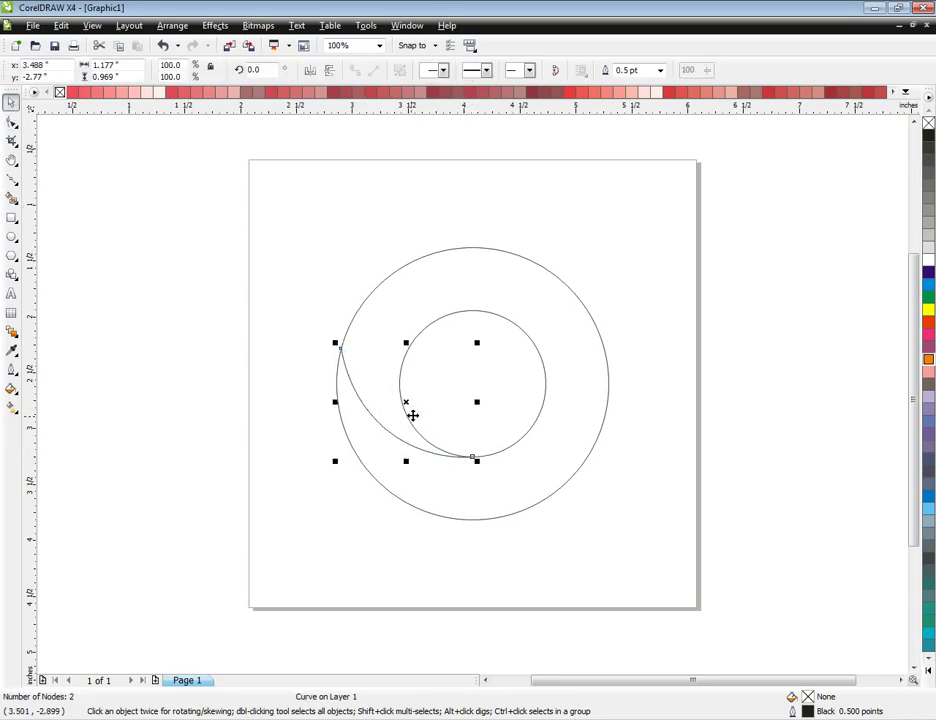
pyautogui.click(406, 402)
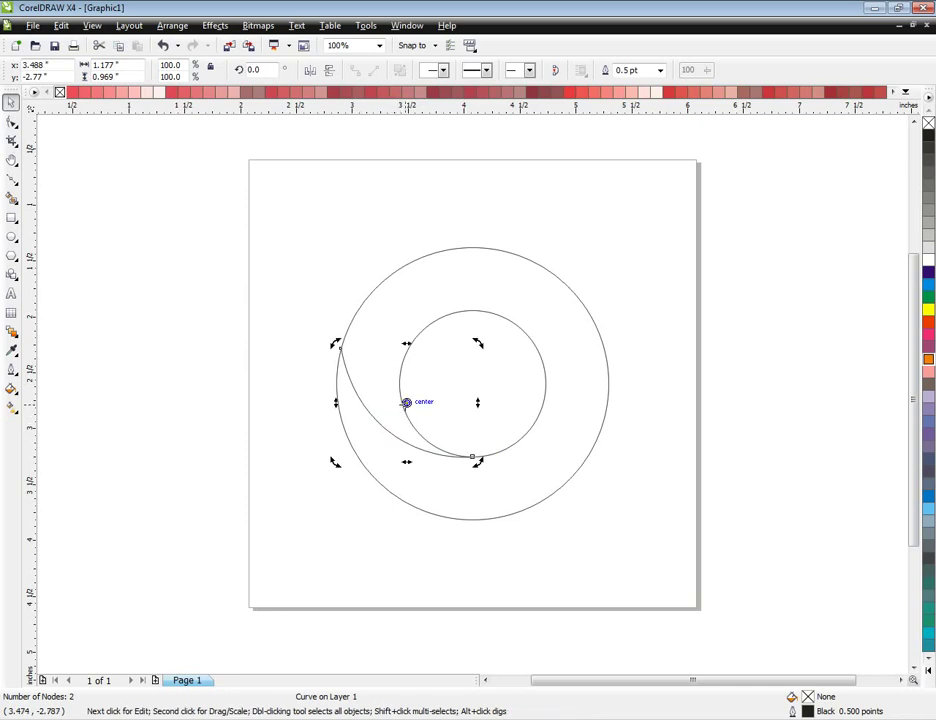
pyautogui.moveTo(406, 402); pyautogui.dragTo(472, 382)
pyautogui.click(464, 384)
# Rotate a copy of the curve about 42 degrees clockwise around the circles' centre and repeat the duplication five more times
pyautogui.click(381, 425)
pyautogui.click(381, 424)
pyautogui.moveTo(333, 343); pyautogui.dragTo(401, 270)
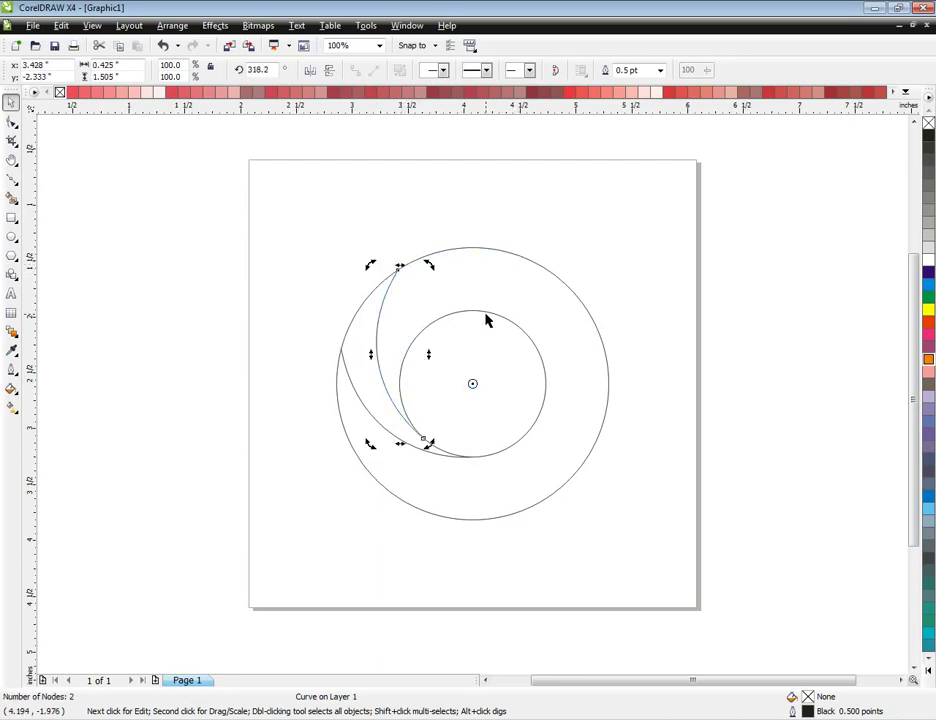
pyautogui.hotkey('ctrl', 'r')
pyautogui.hotkey('ctrl', 'r')
pyautogui.hotkey('ctrl', 'r')
pyautogui.hotkey('ctrl', 'r')
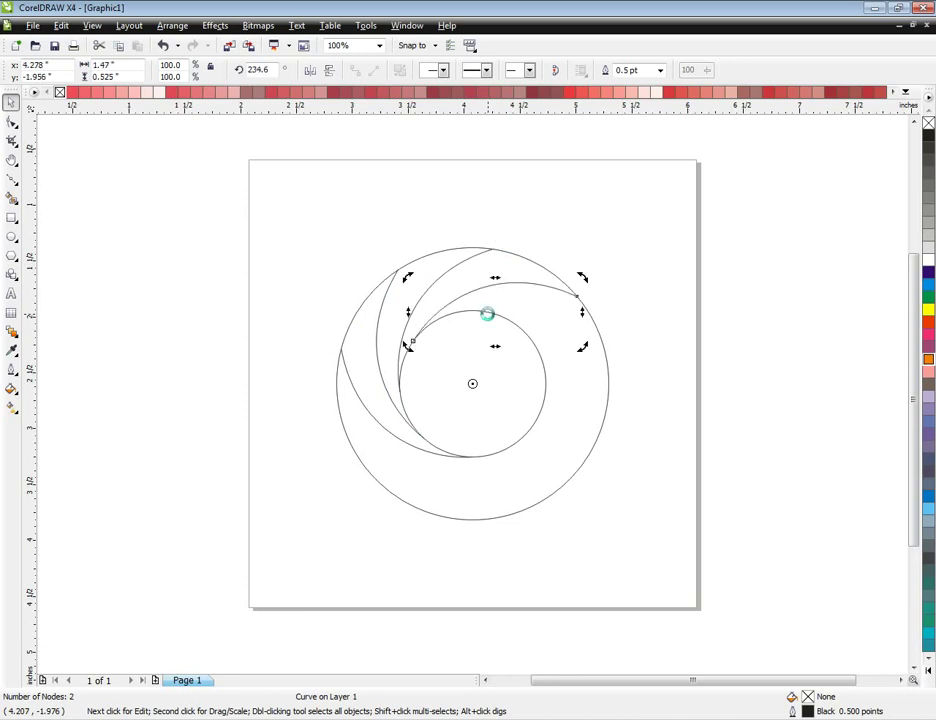
pyautogui.hotkey('ctrl', 'r')
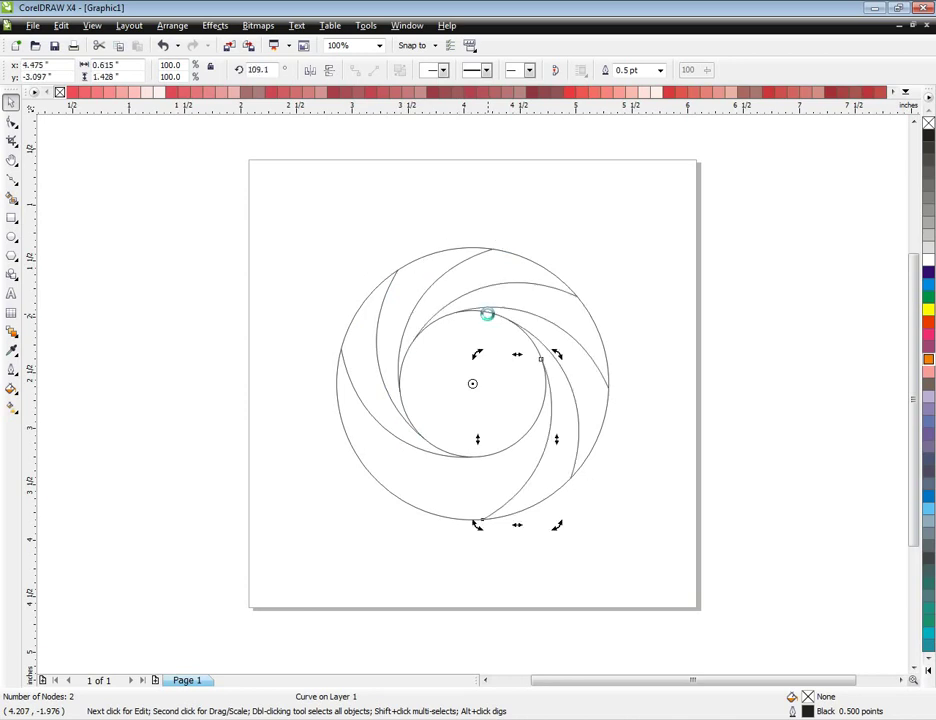
pyautogui.click(673, 361)
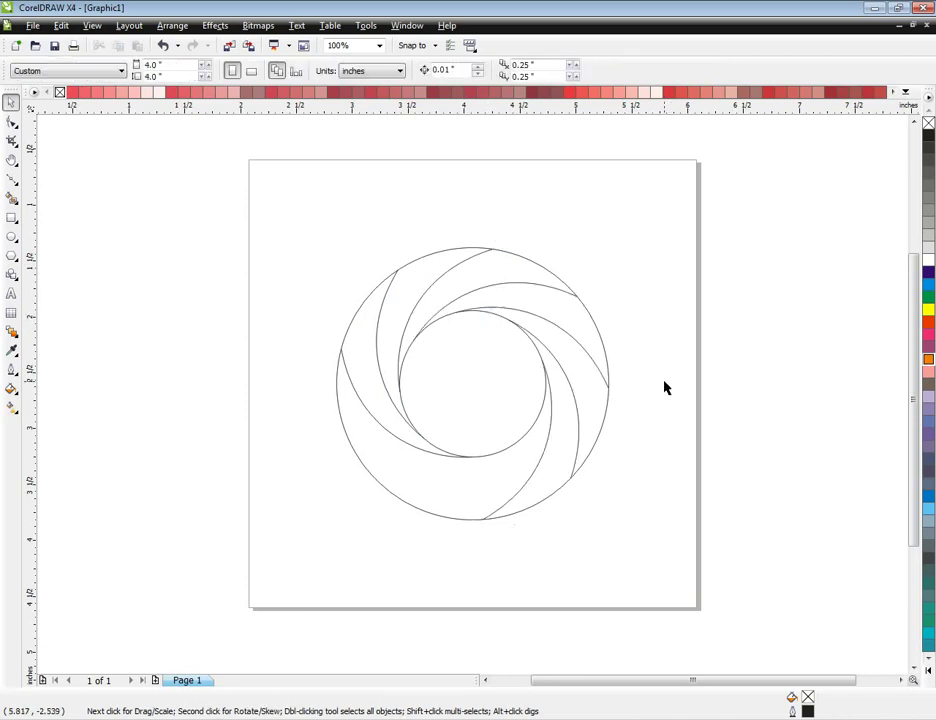
# Try deleting the curve ending at the outer circle's right side and the one ending near its top, and undo both deletions
pyautogui.click(583, 351)
pyautogui.press('Delete')
pyautogui.click(386, 308)
pyautogui.click(435, 285)
pyautogui.press('Delete')
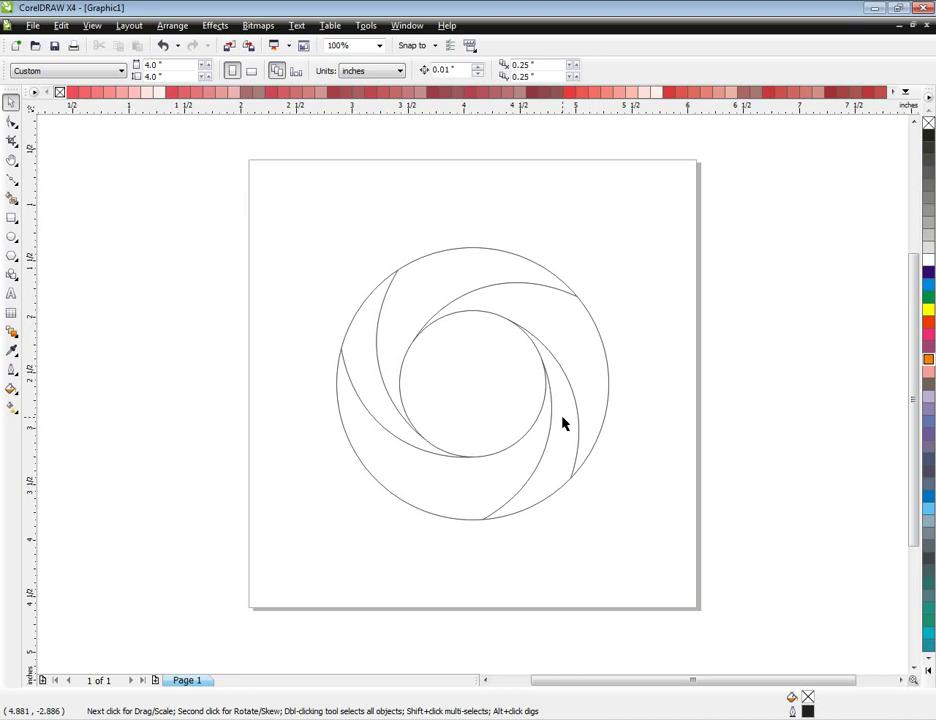
pyautogui.click(545, 479)
pyautogui.click(524, 494)
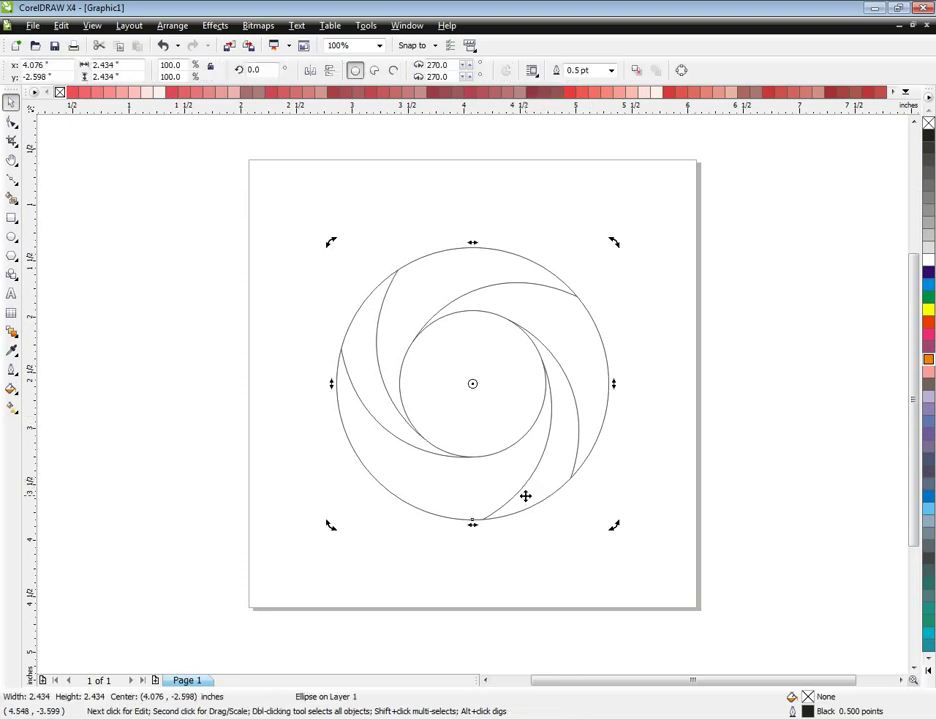
pyautogui.click(553, 533)
pyautogui.click(578, 448)
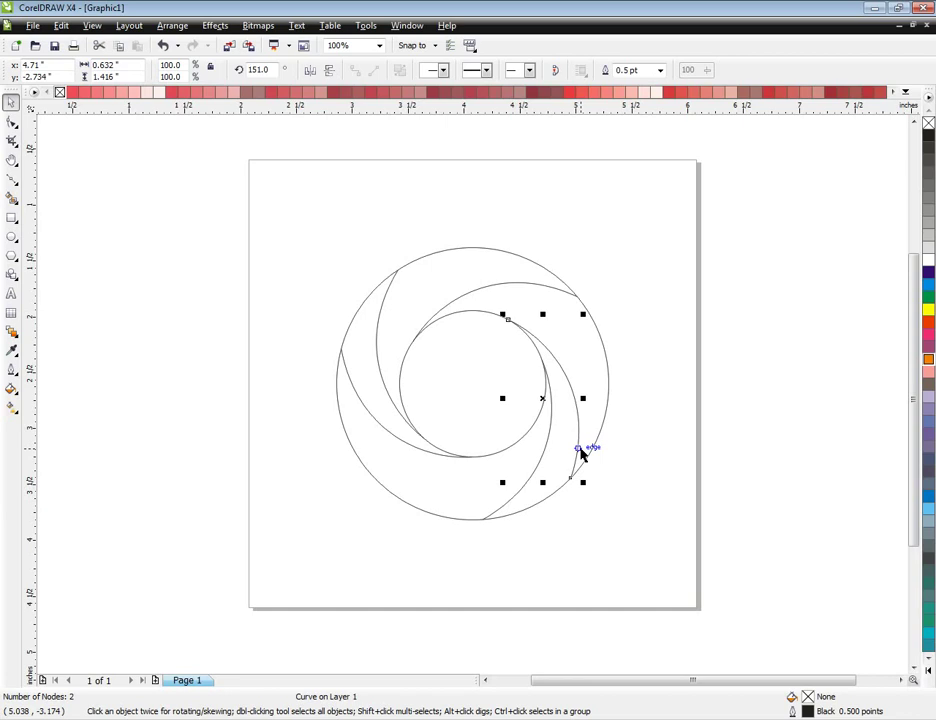
pyautogui.hotkey('ctrl', 'z')
pyautogui.hotkey('ctrl', 'z')
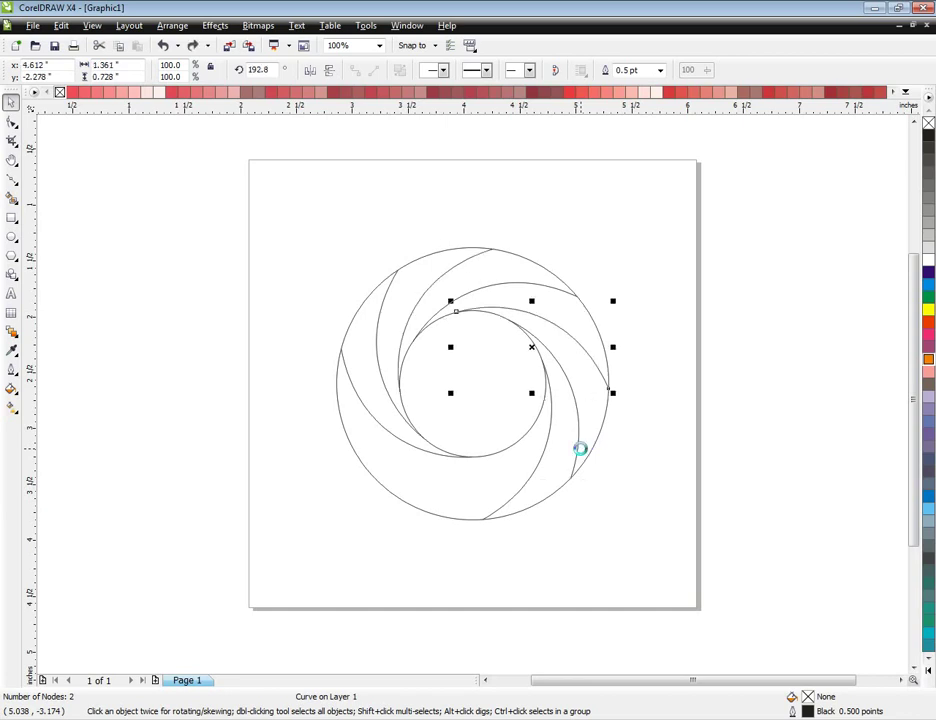
# Rotate a copy of the lowest curve clockwise so it ends on the lower left of the outer circle
pyautogui.click(532, 485)
pyautogui.click(527, 482)
pyautogui.click(500, 509)
pyautogui.moveTo(482, 524); pyautogui.dragTo(390, 528)
# Delete the curves ending at the outer circle's lower right and near its top, leaving three pairs of curves
pyautogui.click(577, 450)
pyautogui.press('Delete')
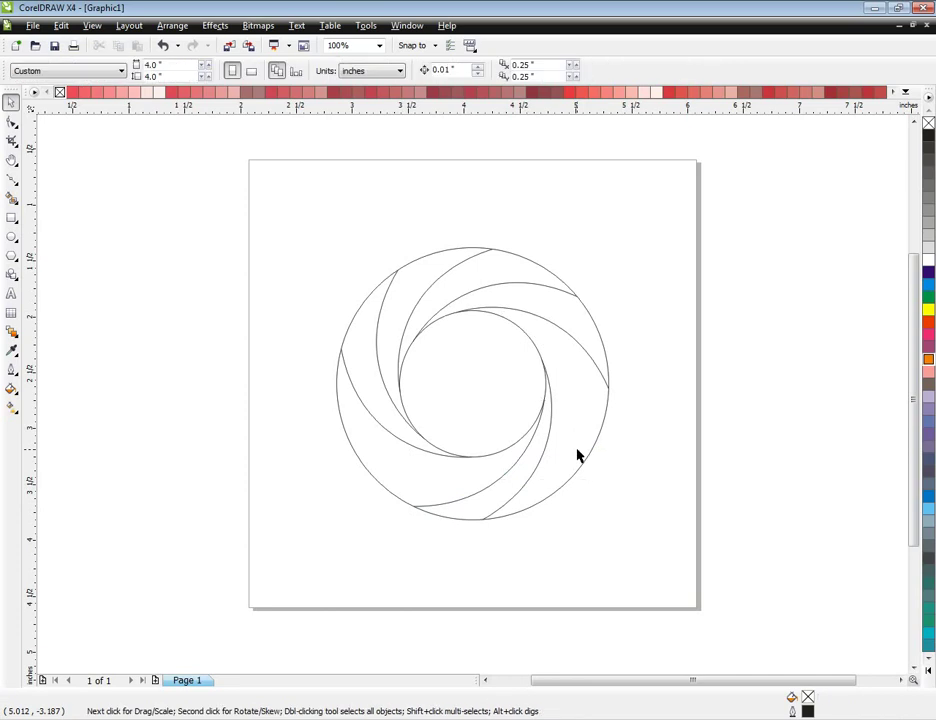
pyautogui.click(501, 285)
pyautogui.press('Delete')
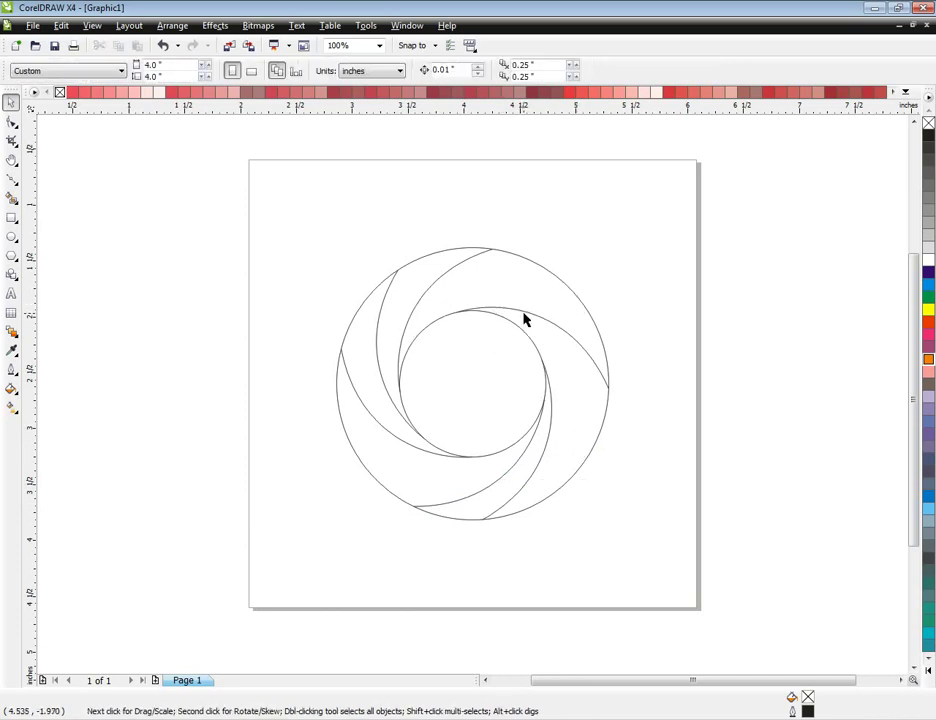
pyautogui.click(505, 299)
pyautogui.click(452, 268)
pyautogui.press('Delete')
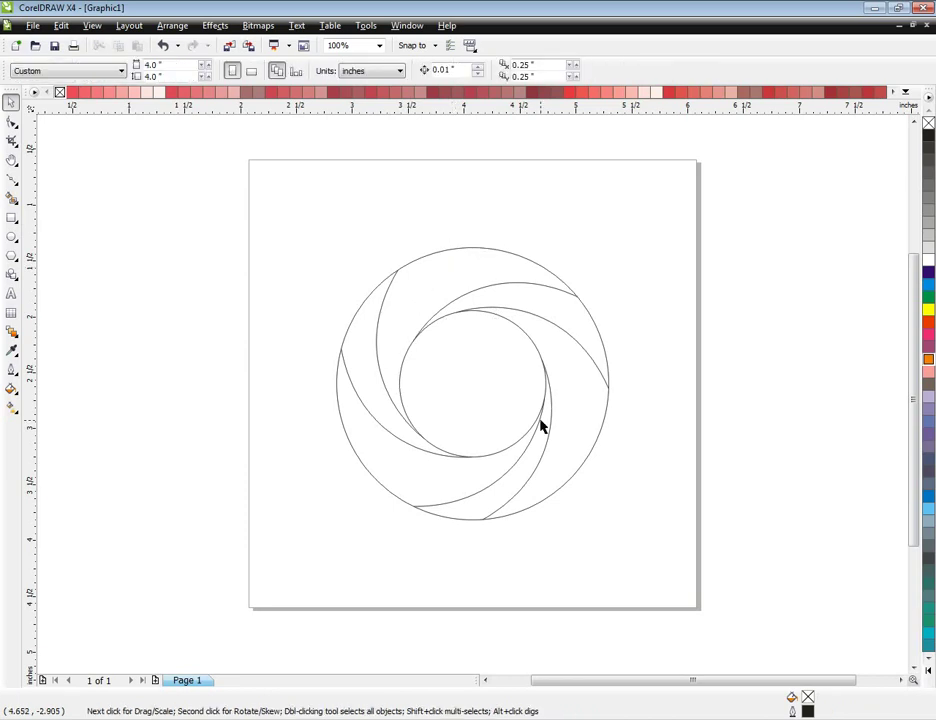
# Fill all six swirl segments between the two circles with purple using the Smart Fill tool
pyautogui.moveTo(689, 209); pyautogui.dragTo(244, 620)
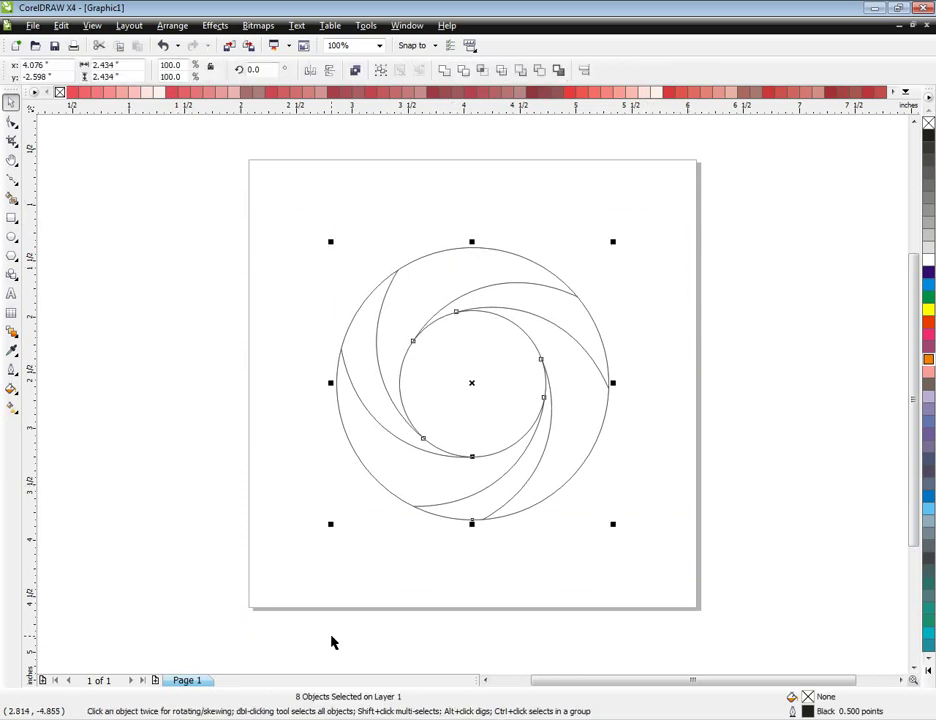
pyautogui.hotkey('shift', 'F2')
pyautogui.click(743, 253)
pyautogui.scroll(1, 743, 253)
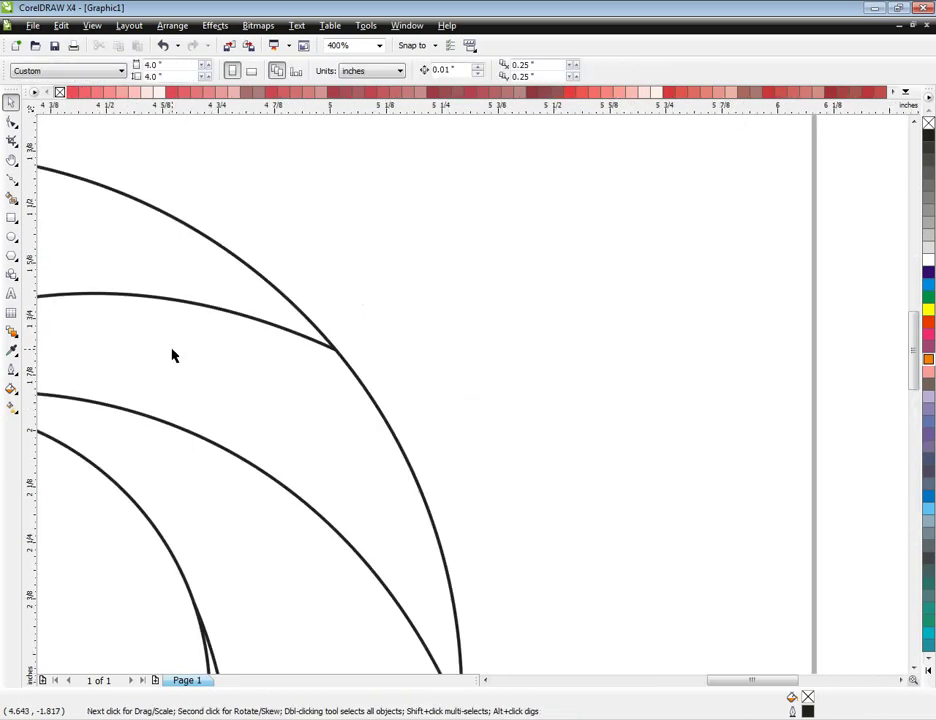
pyautogui.press('F3')
pyautogui.click(339, 201)
pyautogui.click(128, 248)
pyautogui.click(12, 202)
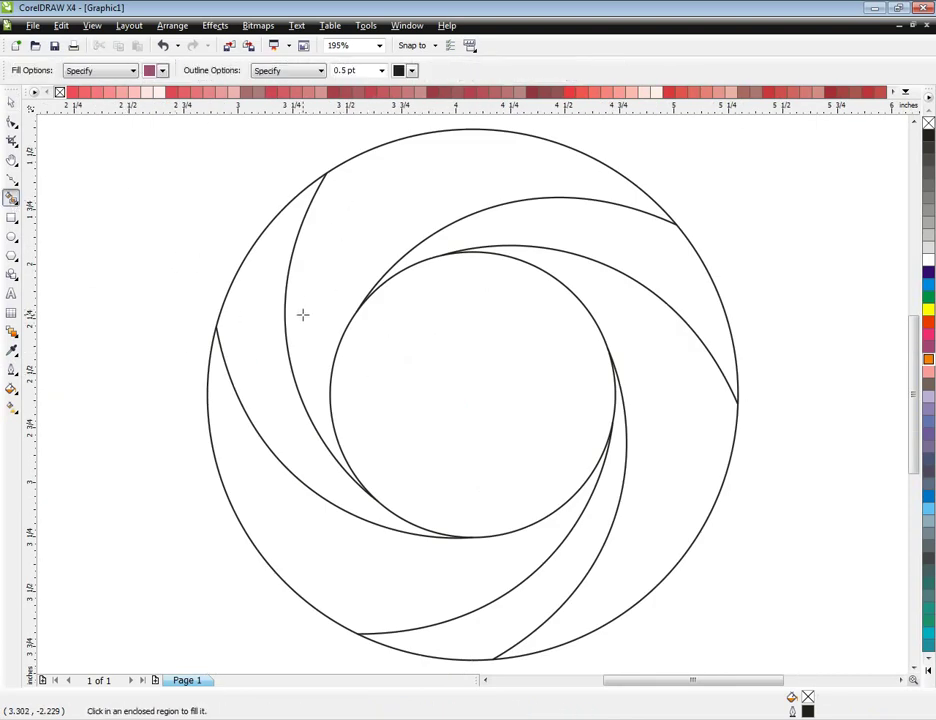
pyautogui.click(265, 315)
pyautogui.click(340, 233)
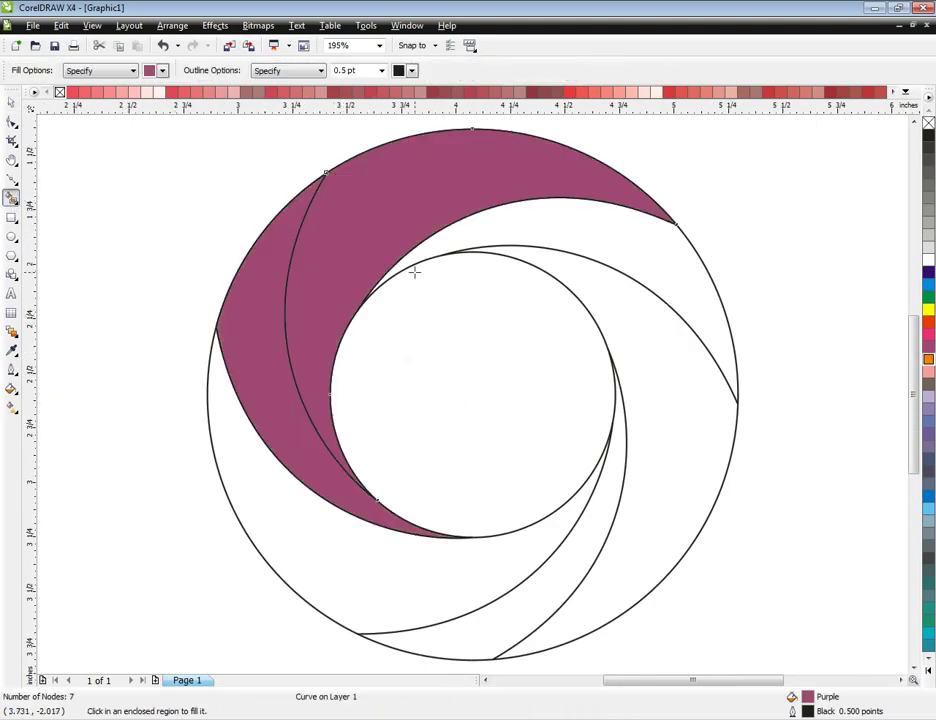
pyautogui.click(612, 246)
pyautogui.click(662, 376)
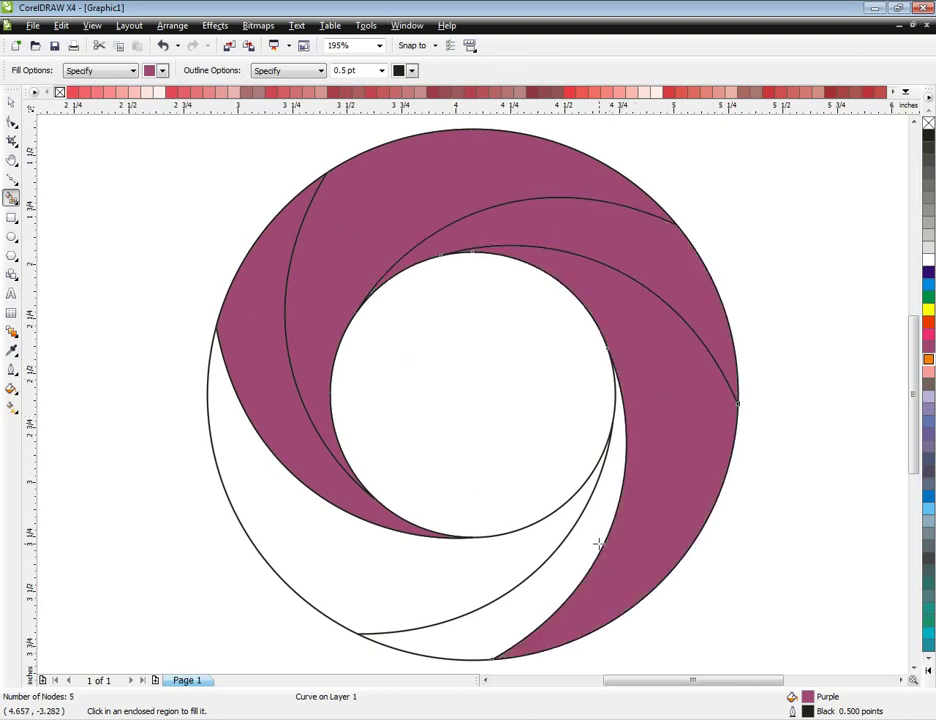
pyautogui.click(585, 612)
pyautogui.click(433, 573)
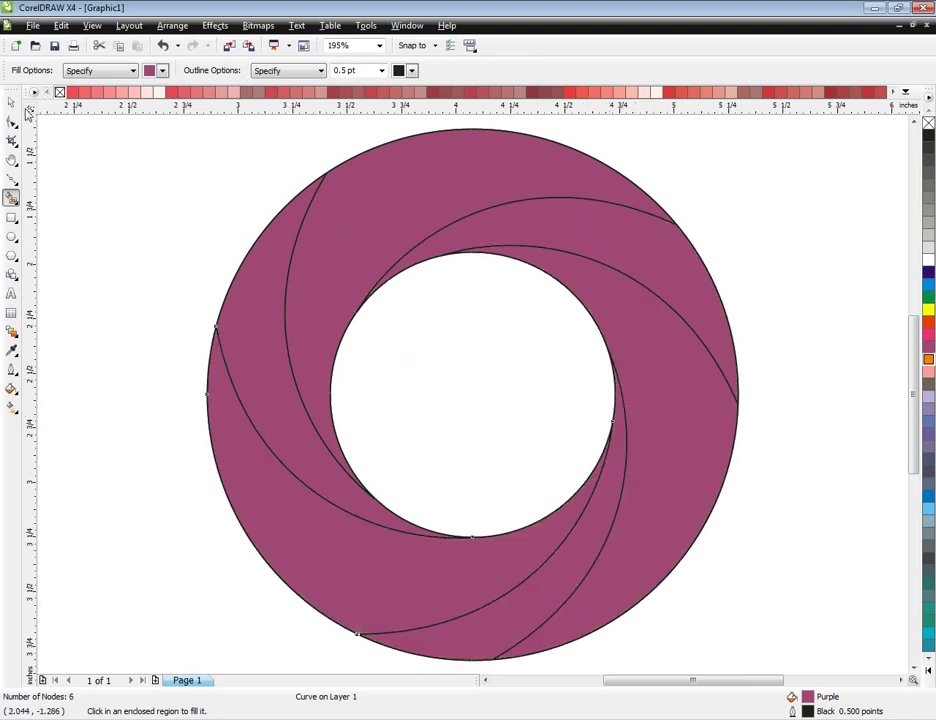
# Select all six purple segments and move them together to the right, away from the original outlines
pyautogui.press('space')
pyautogui.click(305, 337)
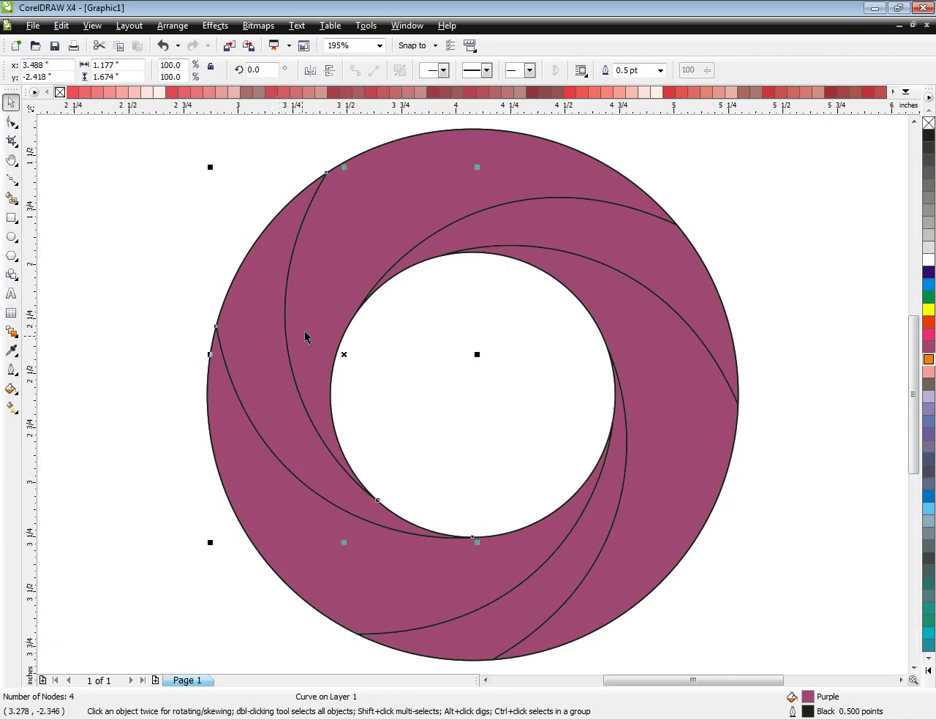
pyautogui.keyDown('shift'); pyautogui.click(386, 201); pyautogui.keyUp('shift')
pyautogui.press('F3')
pyautogui.click(602, 405)
pyautogui.click(526, 372)
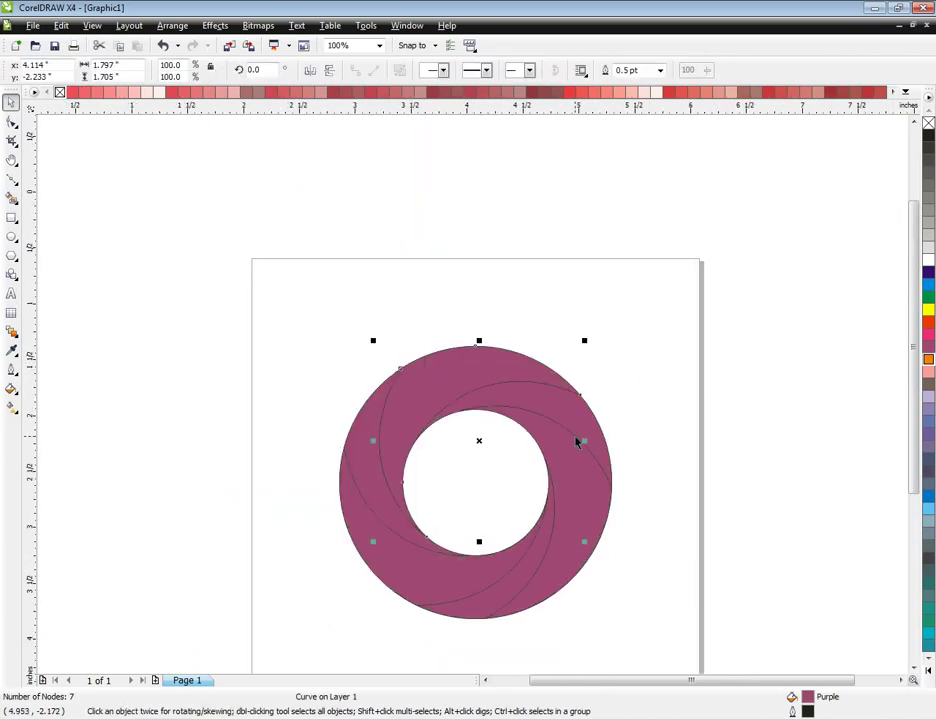
pyautogui.keyDown('shift'); pyautogui.click(588, 503); pyautogui.keyUp('shift')
pyautogui.keyDown('shift'); pyautogui.click(516, 592); pyautogui.keyUp('shift')
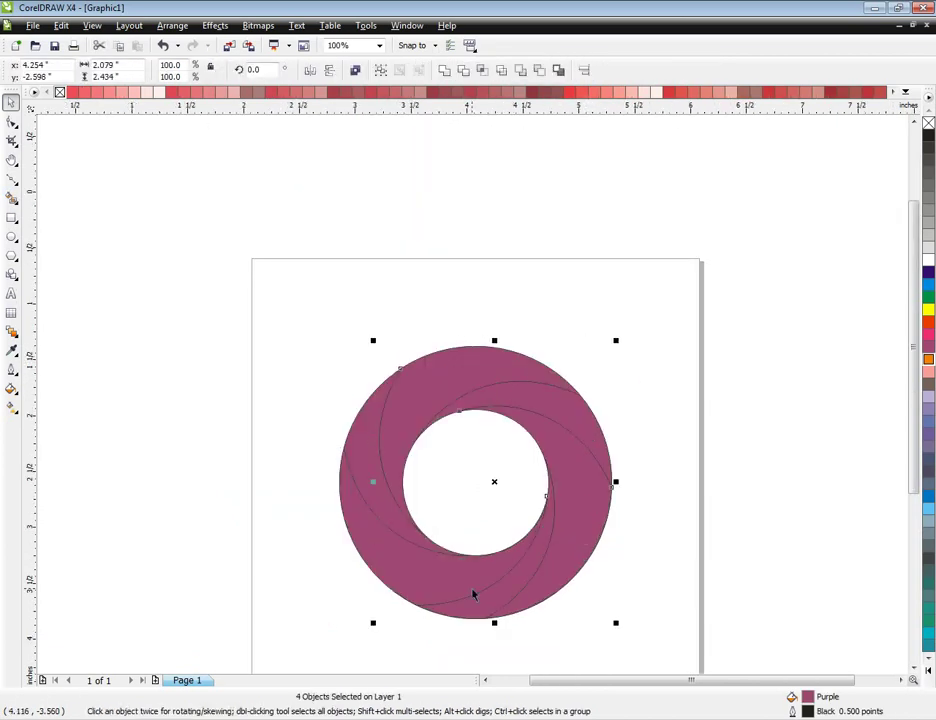
pyautogui.keyDown('shift'); pyautogui.click(411, 552); pyautogui.keyUp('shift')
pyautogui.keyDown('shift'); pyautogui.click(387, 502); pyautogui.keyUp('shift')
pyautogui.keyDown('shift'); pyautogui.click(423, 403); pyautogui.keyUp('shift')
pyautogui.moveTo(423, 402); pyautogui.dragTo(584, 379)
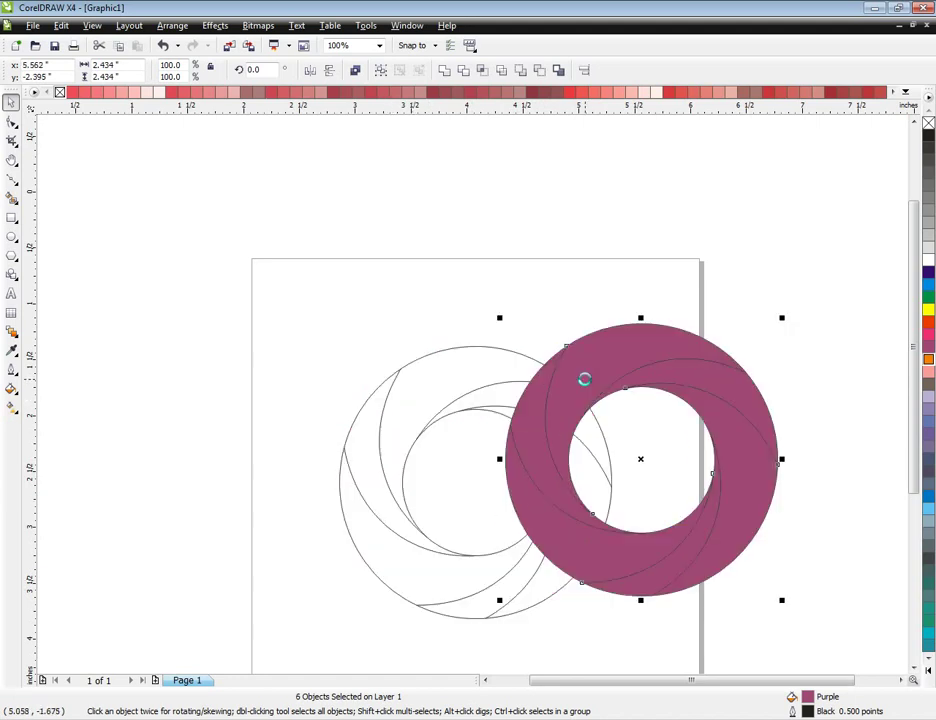
# Delete the leftover construction circles and curves, and group the six purple segments
pyautogui.moveTo(241, 304); pyautogui.dragTo(623, 655)
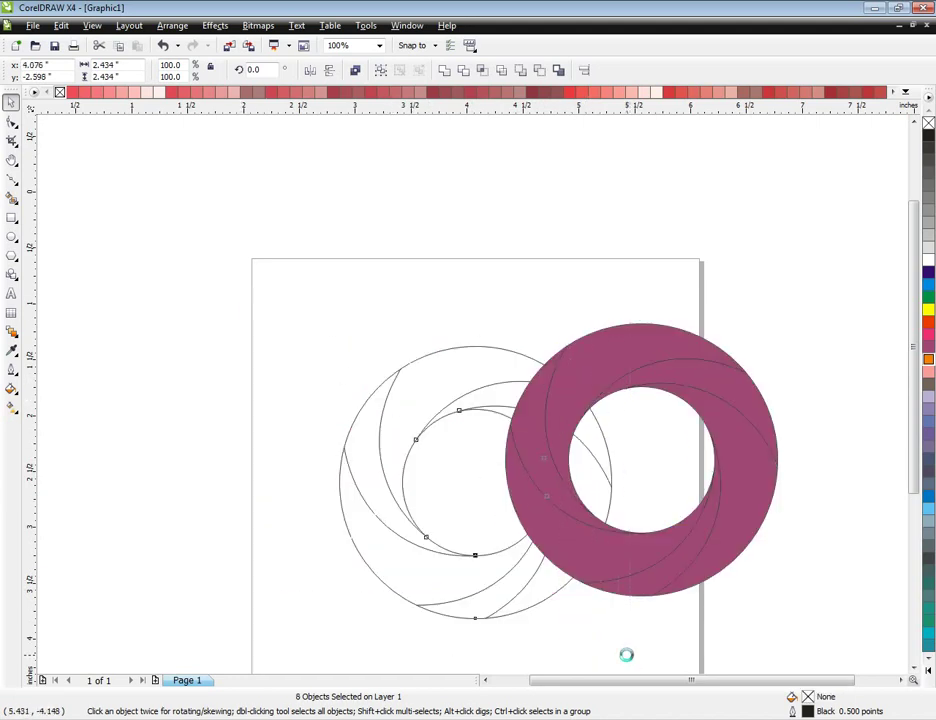
pyautogui.press('Delete')
pyautogui.moveTo(416, 272); pyautogui.dragTo(876, 637)
pyautogui.hotkey('ctrl', 'g')
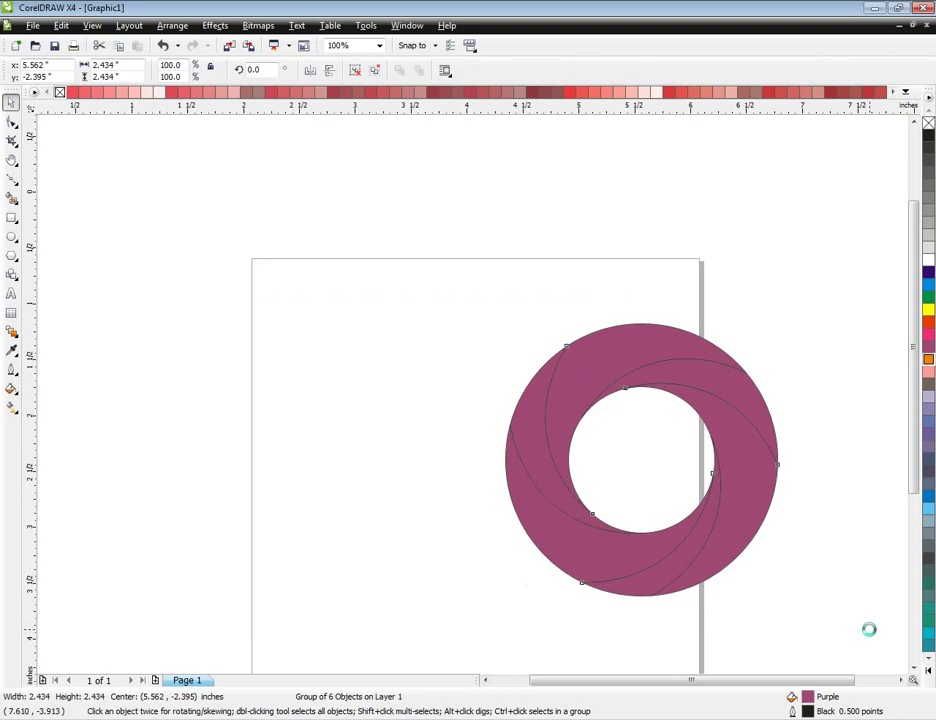
# Center the grouped ring on the page and remove its outline
pyautogui.press('p')
pyautogui.hotkey('shift', 'F2')
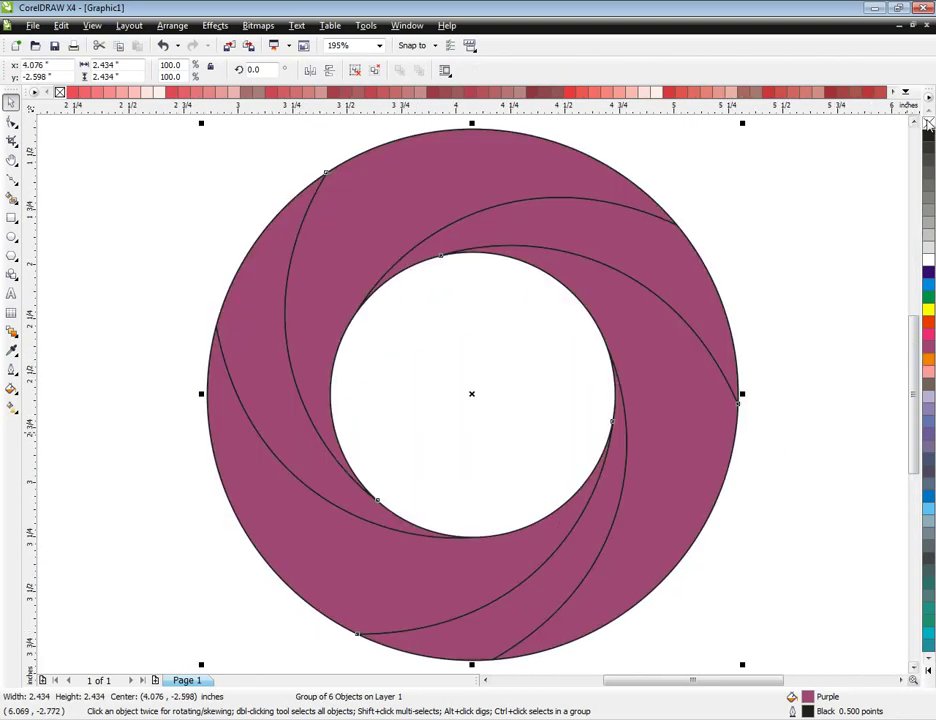
pyautogui.rightClick(928, 122)
# Ungroup all the ring segments and fill the two upper-left segments with bright blue
pyautogui.rightClick(529, 226)
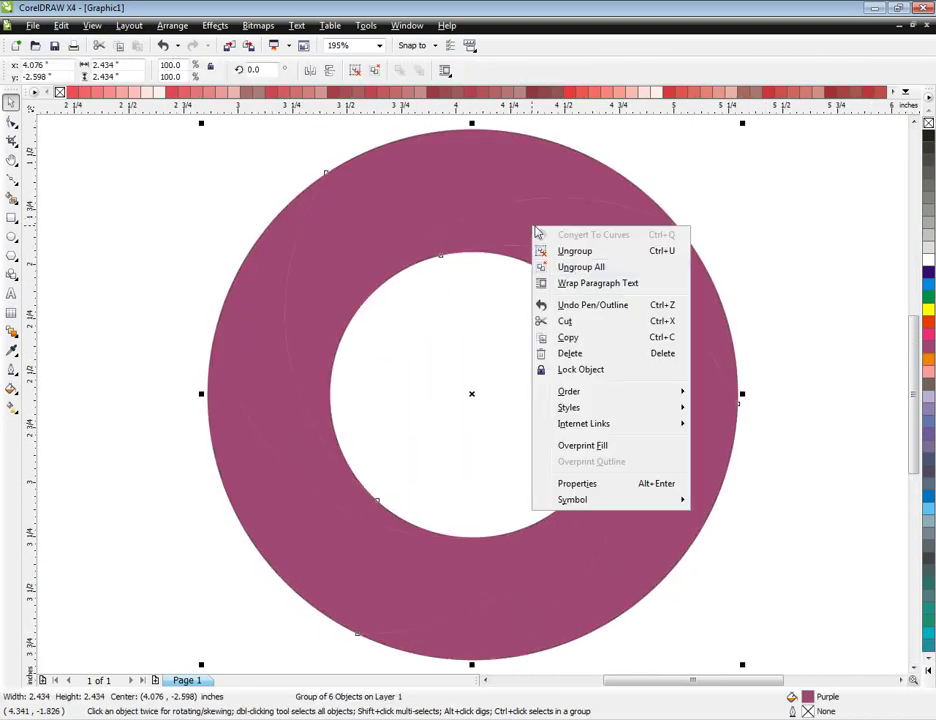
pyautogui.click(575, 265)
pyautogui.click(389, 184)
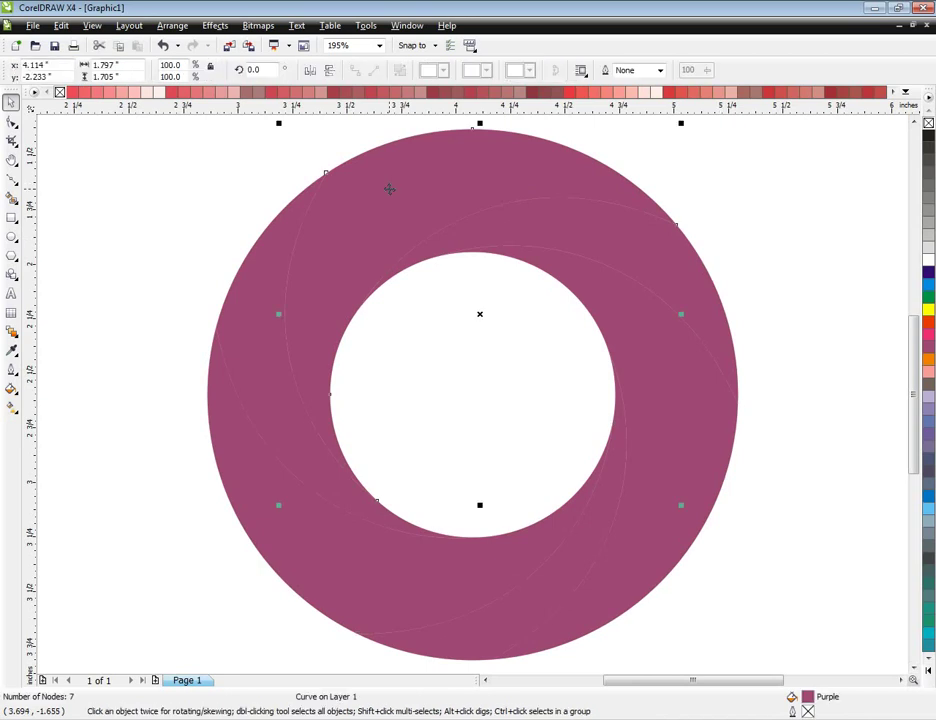
pyautogui.keyDown('shift'); pyautogui.click(252, 335); pyautogui.keyUp('shift')
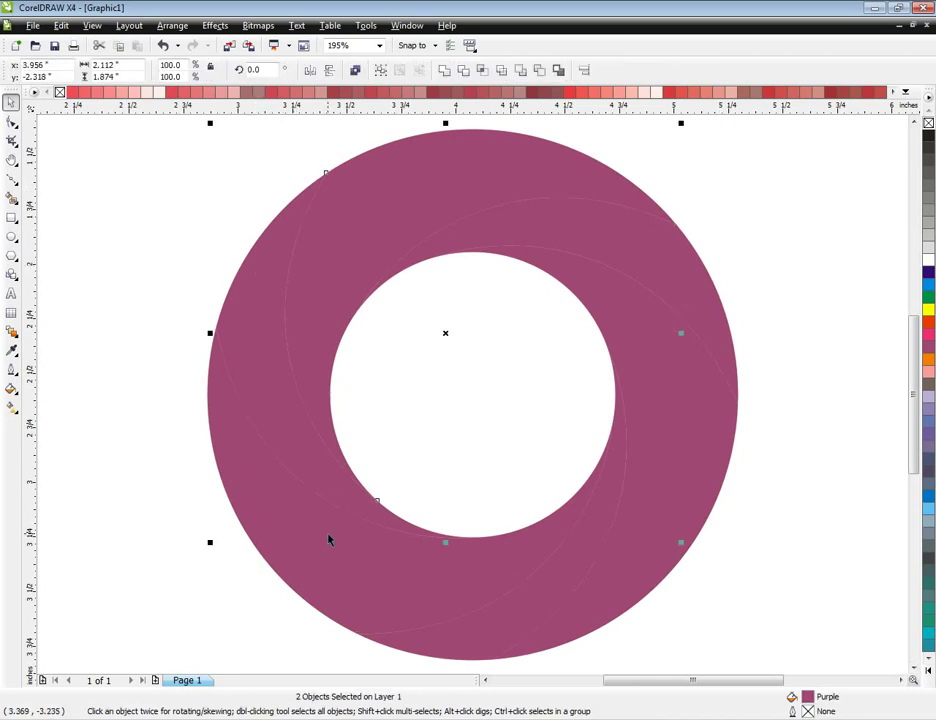
pyautogui.click(928, 285)
# Apply linear fountain fills from bright blue to dark blue-violet to the two blue segments, running in opposite directions
pyautogui.click(368, 210)
pyautogui.press('g')
pyautogui.moveTo(487, 160); pyautogui.dragTo(287, 183)
pyautogui.click(930, 273)
pyautogui.click(268, 400)
pyautogui.click(927, 275)
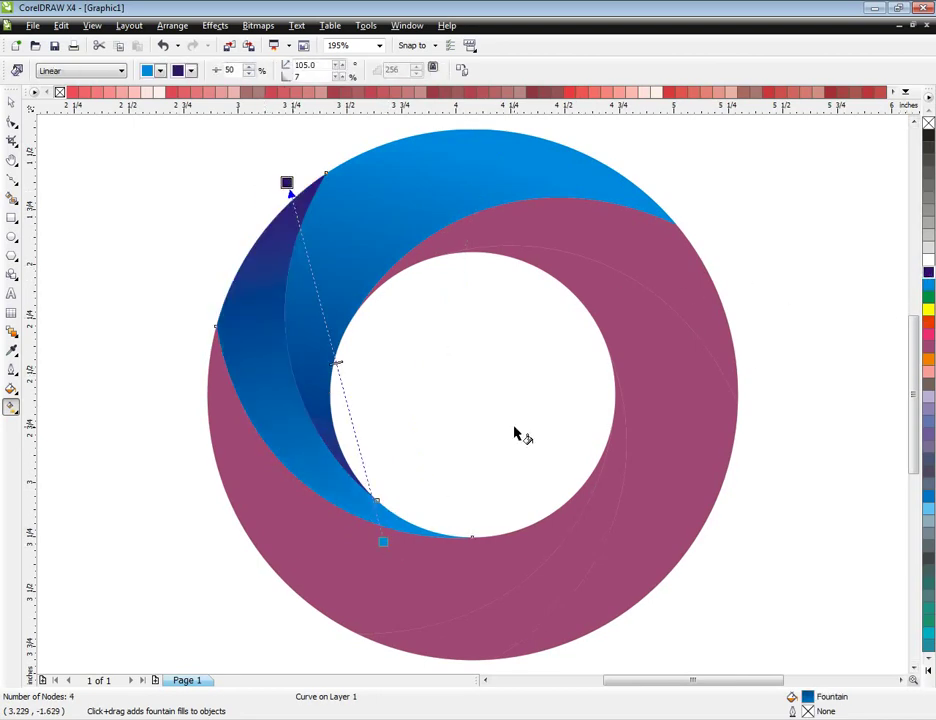
pyautogui.moveTo(383, 542); pyautogui.dragTo(378, 517)
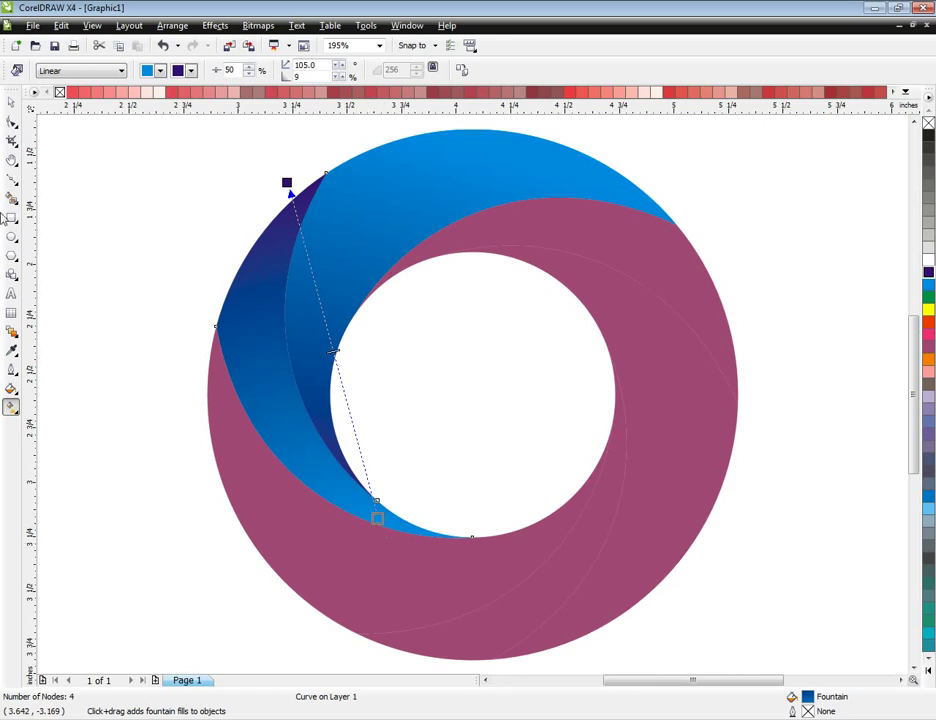
# Select the two segments on the ring's right side and fill them with red
pyautogui.click(11, 103)
pyautogui.click(629, 231)
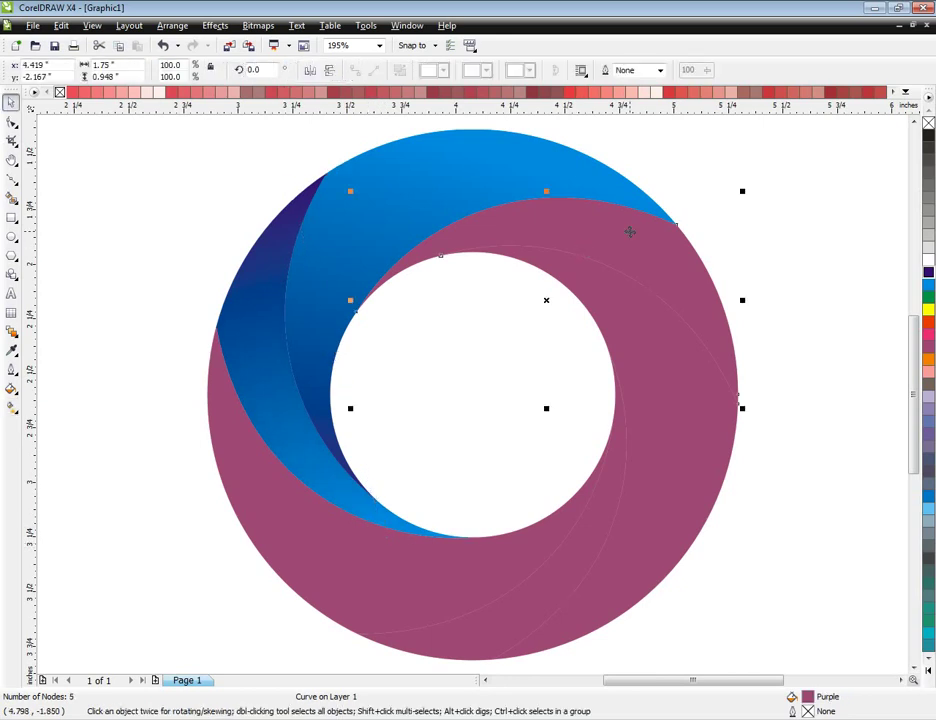
pyautogui.keyDown('shift'); pyautogui.click(654, 405); pyautogui.keyUp('shift')
pyautogui.press('g')
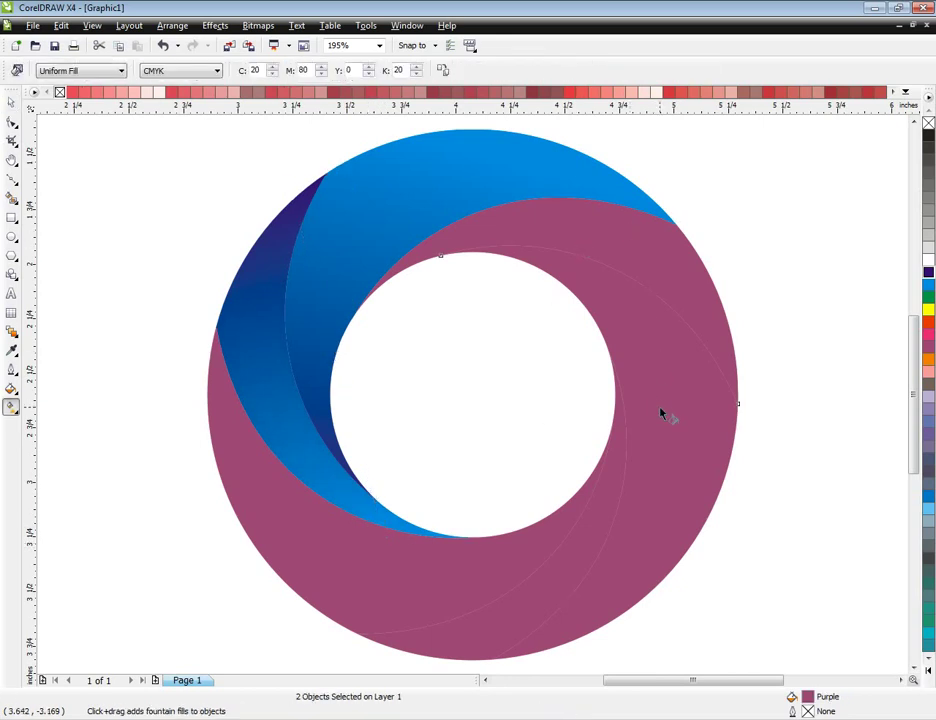
pyautogui.click(929, 322)
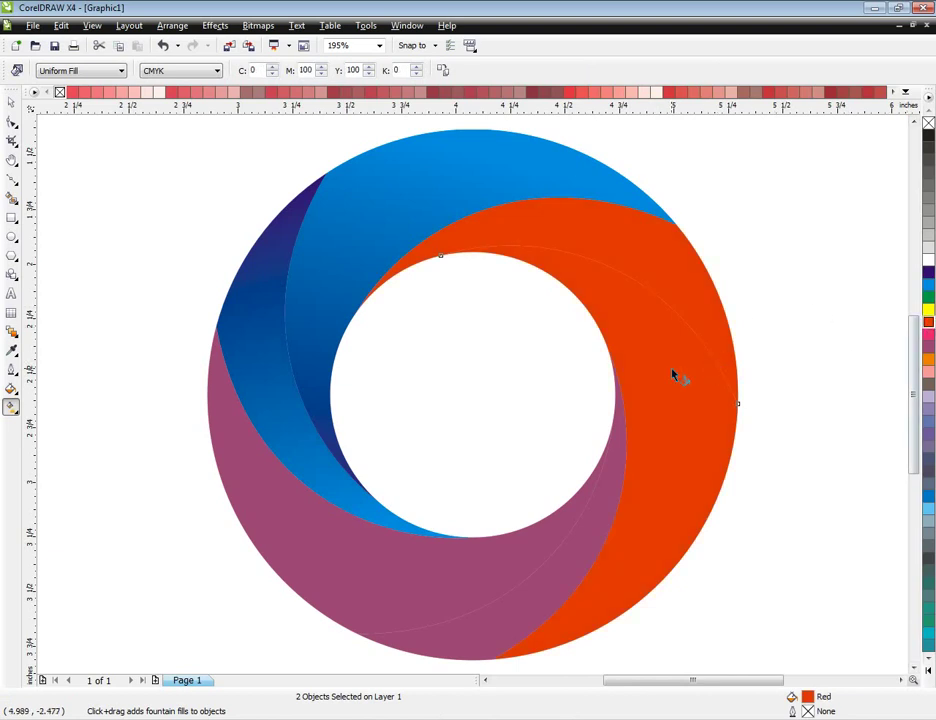
# Apply a linear red-to-orange fountain fill across both red segments, with red at the lower right and orange at the upper left
pyautogui.press('d')
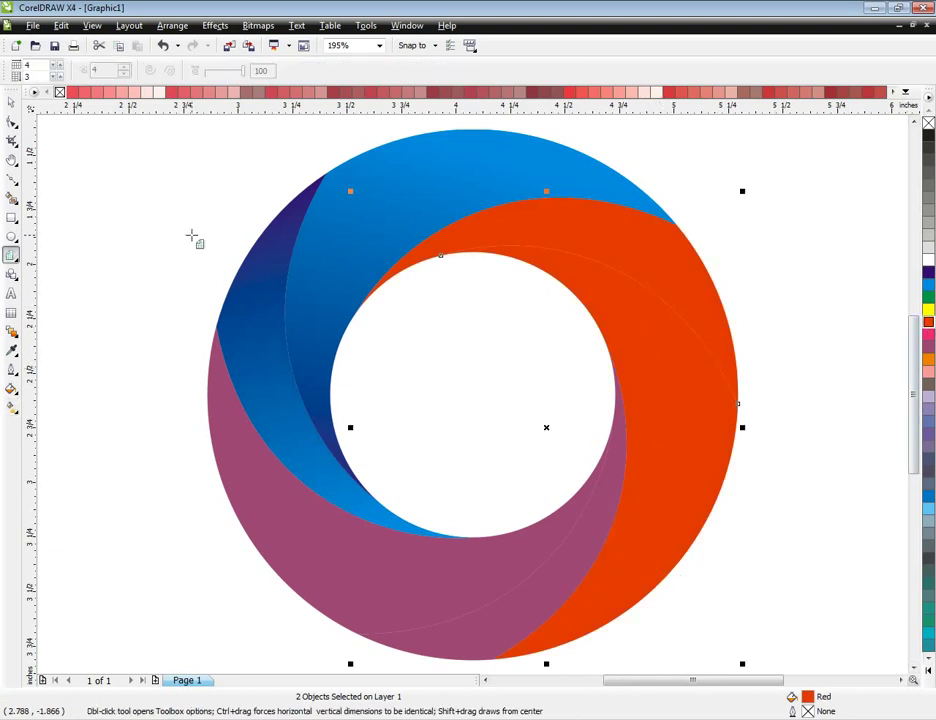
pyautogui.press('g')
pyautogui.moveTo(533, 258); pyautogui.dragTo(682, 614)
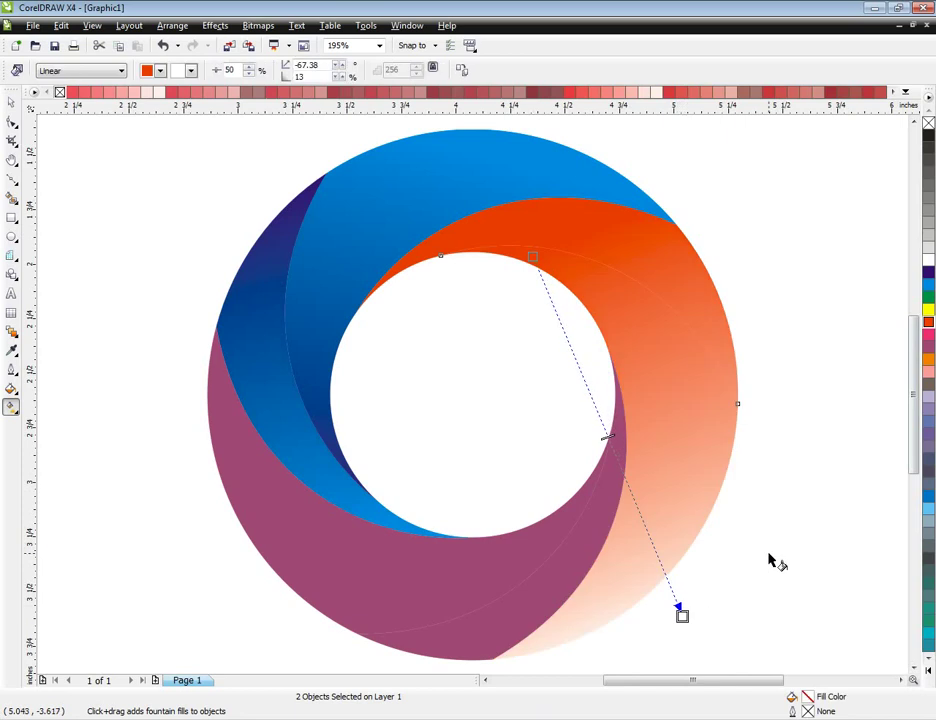
pyautogui.click(930, 361)
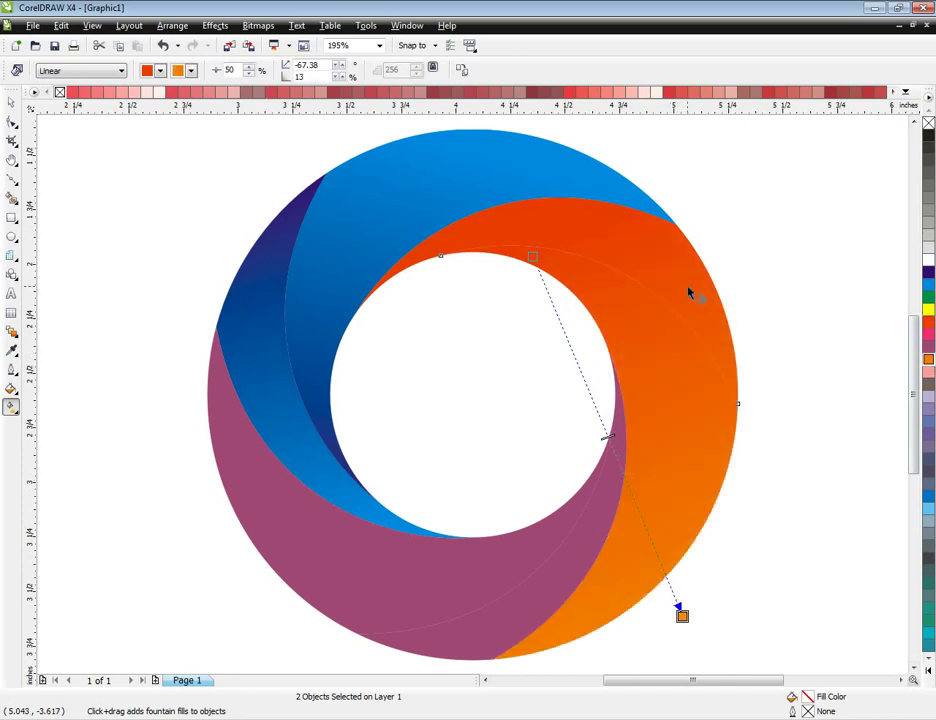
pyautogui.moveTo(759, 389); pyautogui.dragTo(477, 178)
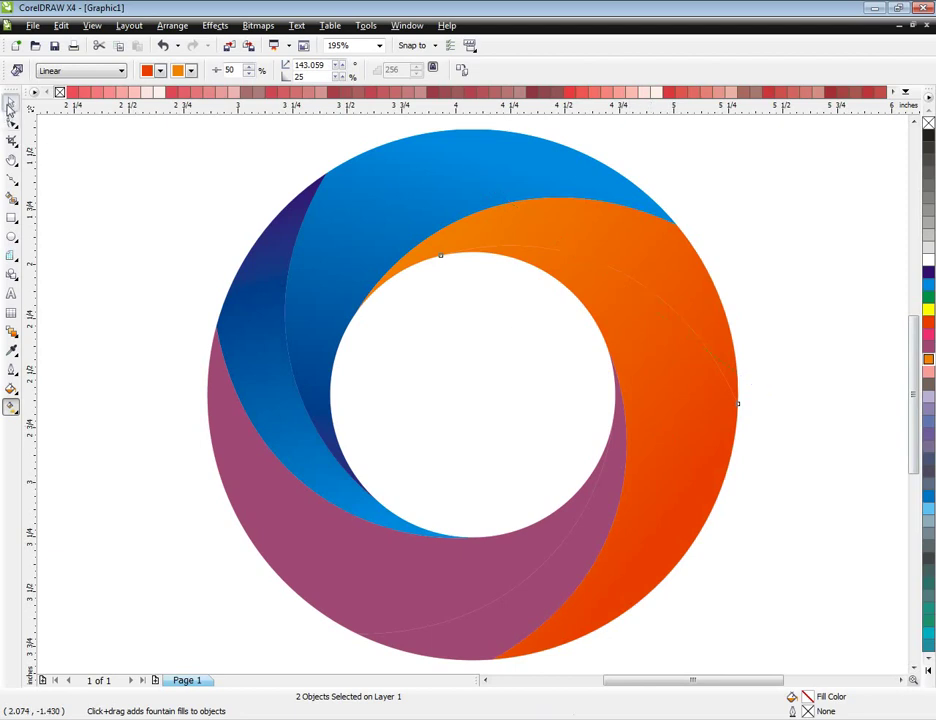
# Redraw the upper orange segment's fountain fill alone at -45°, from red at its upper left to orange at its lower right
pyautogui.click(11, 101)
pyautogui.rightClick(650, 304)
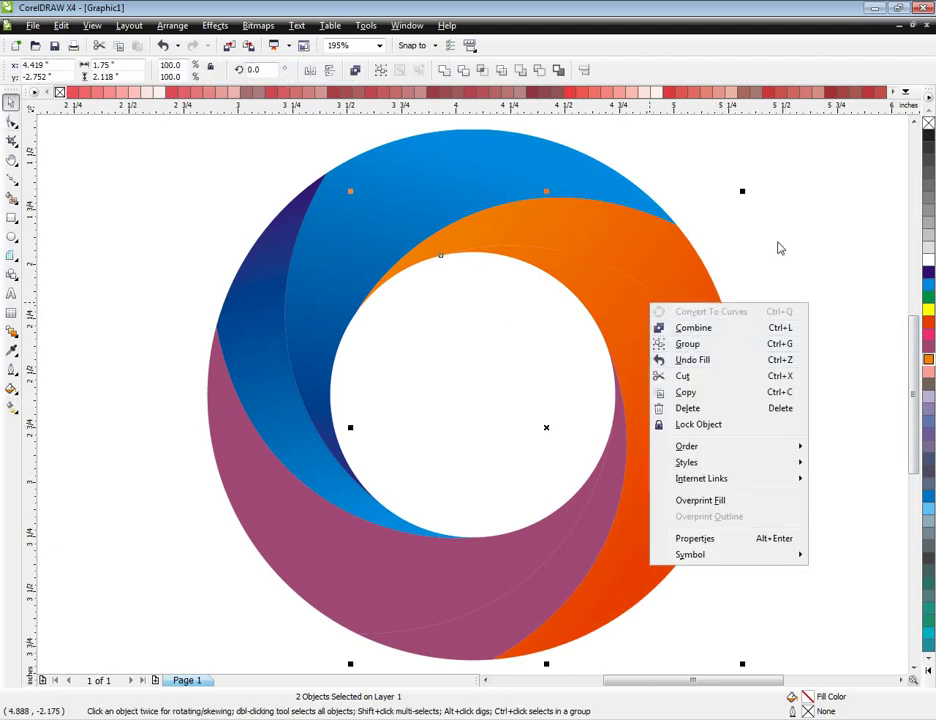
pyautogui.click(779, 250)
pyautogui.rightClick(682, 347)
pyautogui.click(789, 277)
pyautogui.click(692, 272)
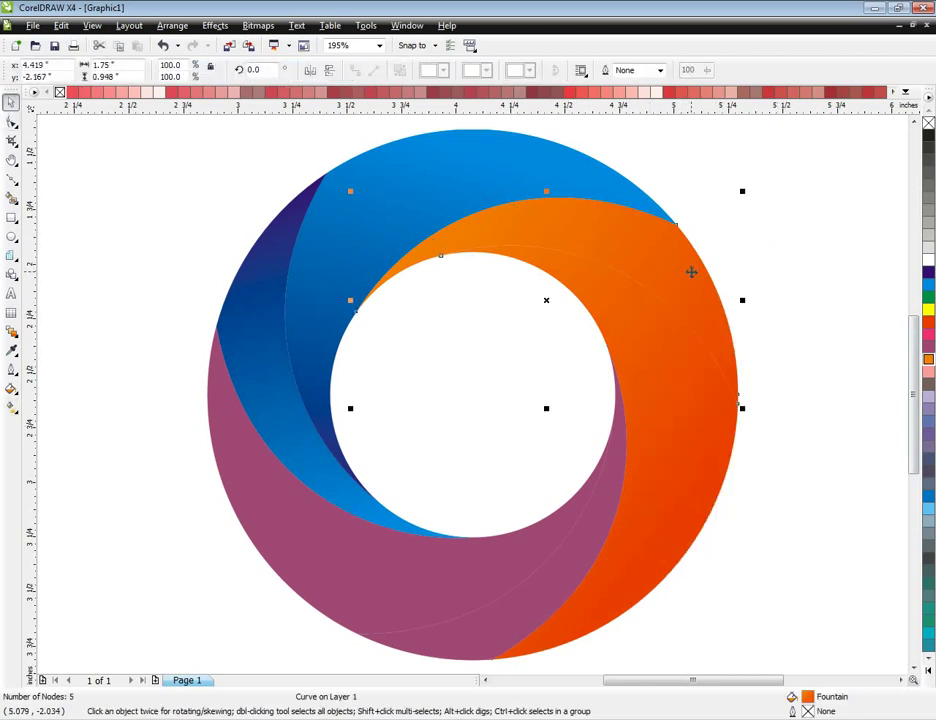
pyautogui.press('g')
pyautogui.moveTo(554, 213); pyautogui.dragTo(726, 385)
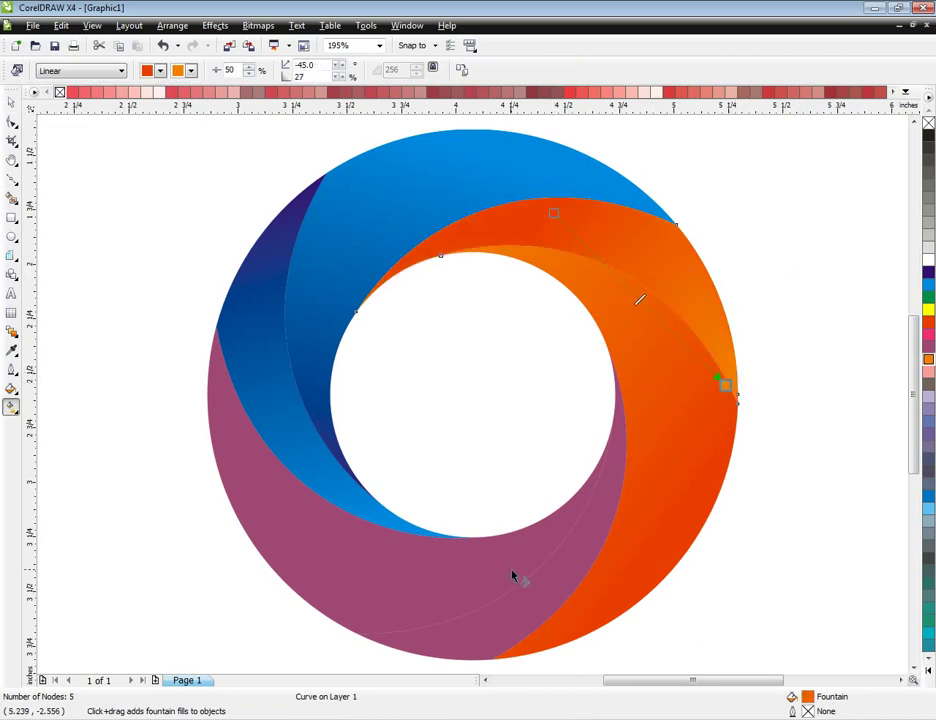
# Fill the two remaining purple segments at the ring's bottom with Chartreuse green
pyautogui.click(509, 602)
pyautogui.click(927, 297)
pyautogui.click(928, 671)
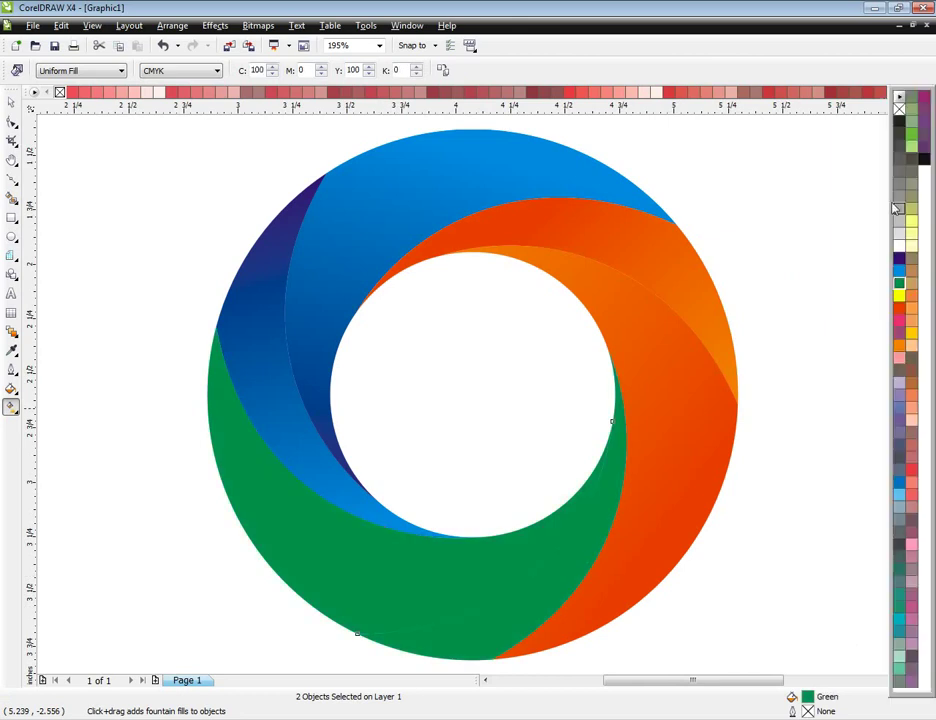
pyautogui.click(911, 134)
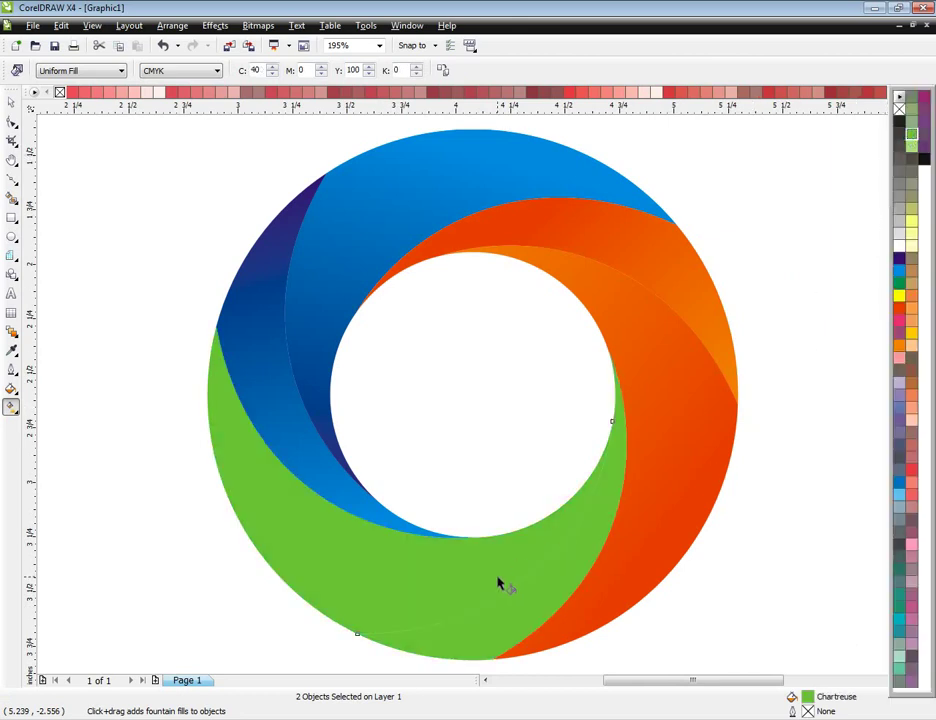
# Apply a linear fountain fill from Chartreuse to dark green across both bottom segments, with dark green toward the upper right
pyautogui.moveTo(607, 469); pyautogui.dragTo(309, 641)
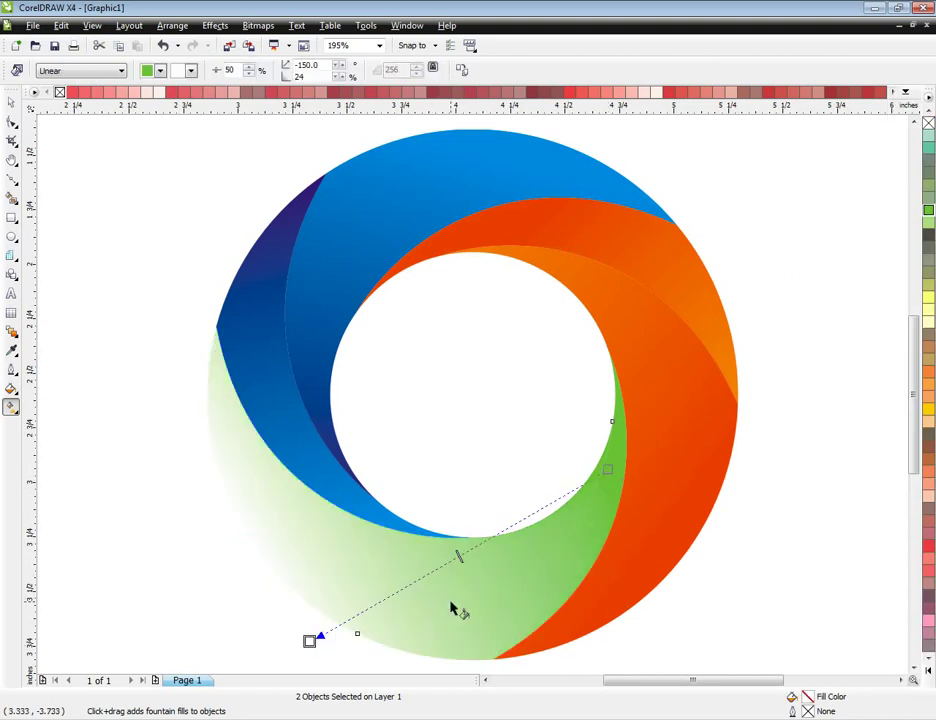
pyautogui.click(928, 668)
pyautogui.click(899, 284)
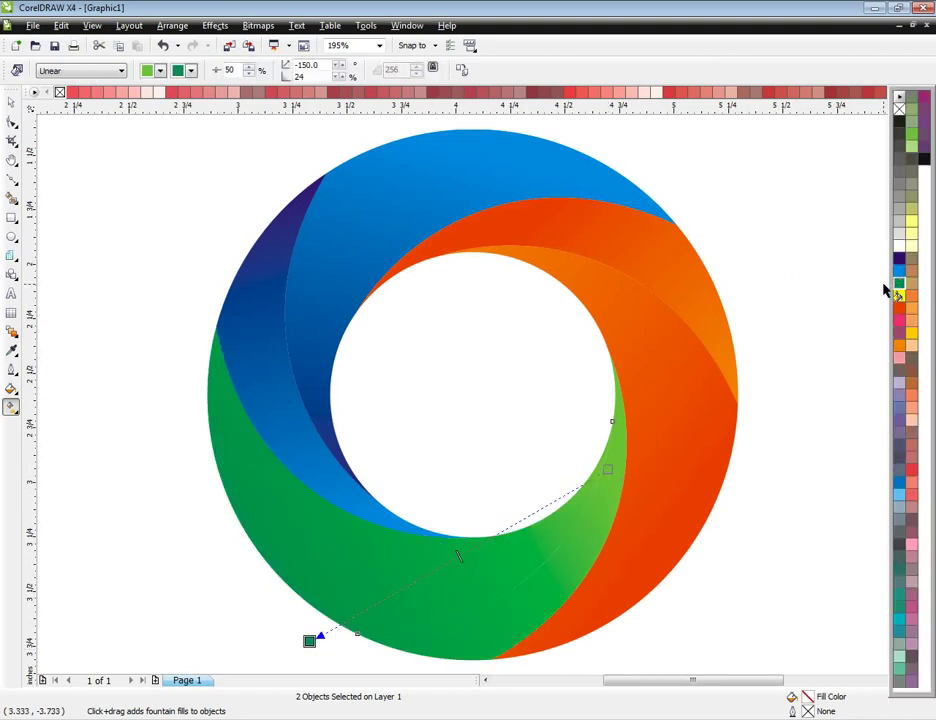
pyautogui.click(264, 516)
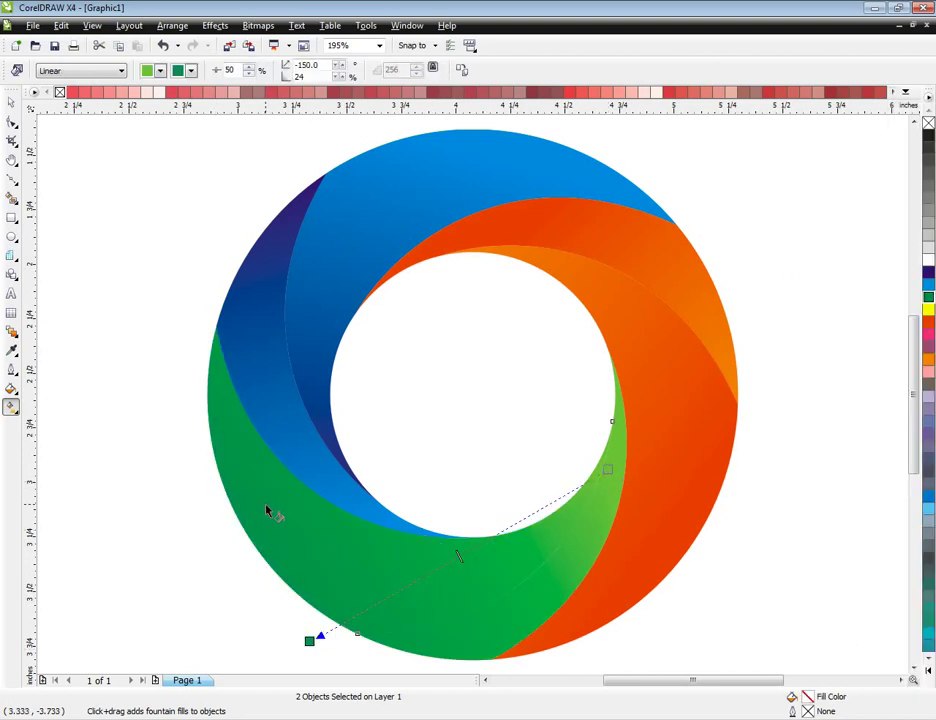
pyautogui.moveTo(467, 643); pyautogui.dragTo(640, 474)
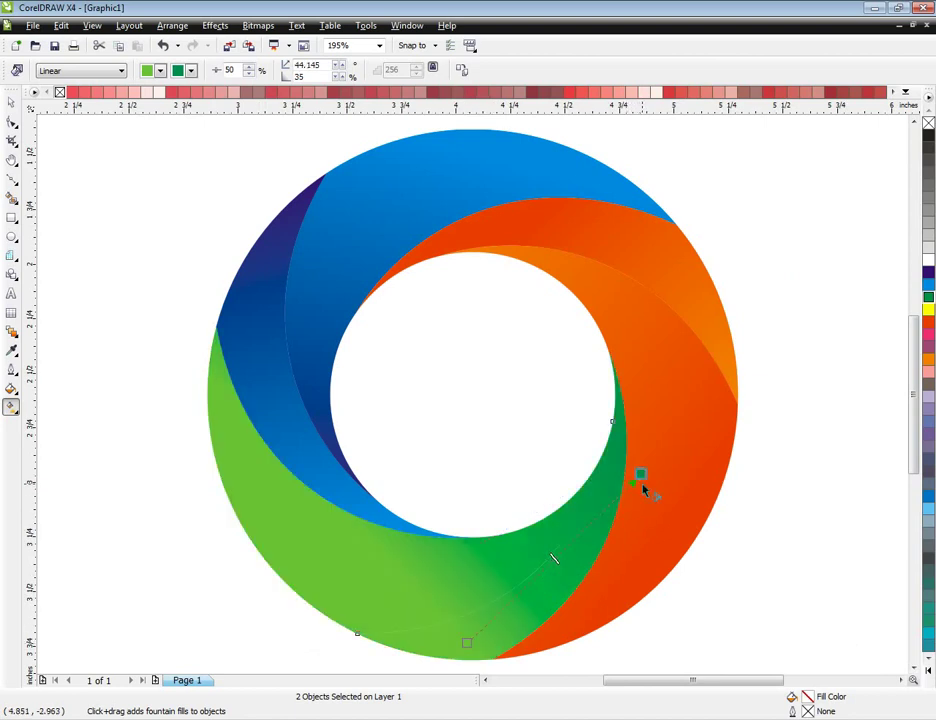
# Redraw the left green segment's fountain fill alone, from Chartreuse near the inner circle to dark green at the left
pyautogui.click(8, 101)
pyautogui.click(92, 398)
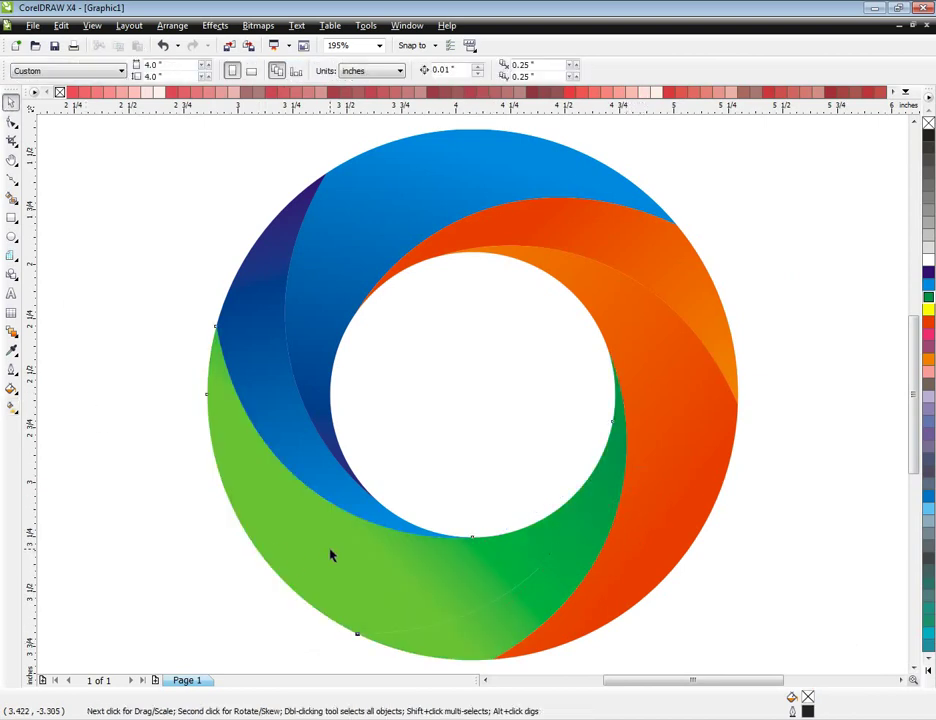
pyautogui.click(330, 550)
pyautogui.press('g')
pyautogui.moveTo(551, 513); pyautogui.dragTo(129, 501)
pyautogui.moveTo(551, 513); pyautogui.dragTo(508, 542)
# Redraw the lower green segment's fountain fill alone, from Chartreuse at its lower left to dark green at its upper right
pyautogui.click(490, 634)
pyautogui.moveTo(413, 653); pyautogui.dragTo(669, 487)
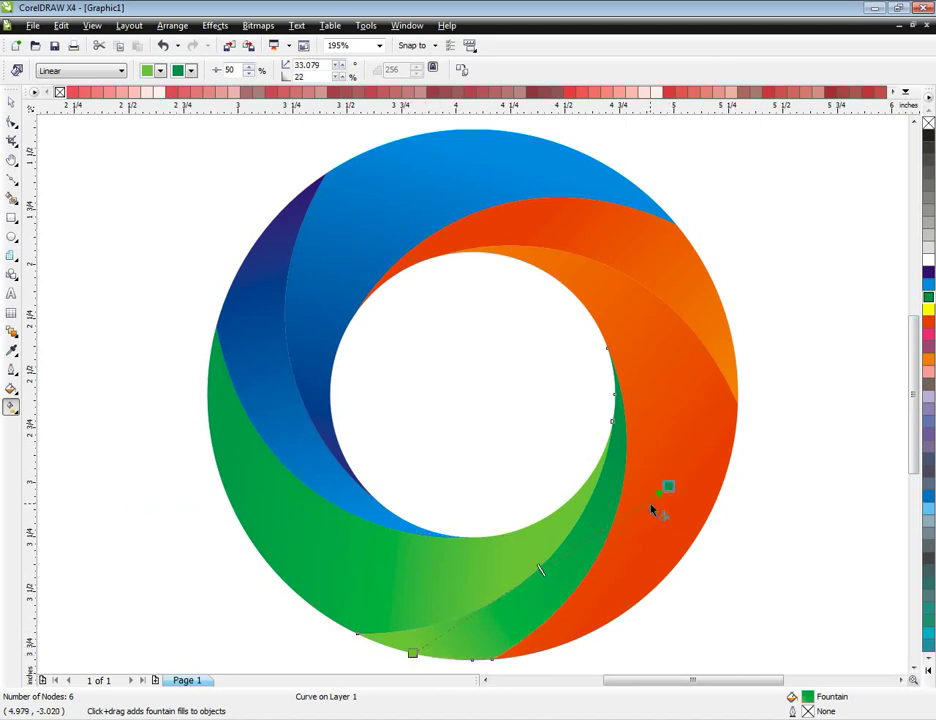
pyautogui.moveTo(668, 486); pyautogui.dragTo(678, 387)
pyautogui.moveTo(558, 591); pyautogui.dragTo(688, 471)
pyautogui.moveTo(557, 591)
pyautogui.mouseDown()
pyautogui.moveTo(474, 622)
pyautogui.moveTo(475, 635)
pyautogui.mouseUp()
pyautogui.click(11, 103)
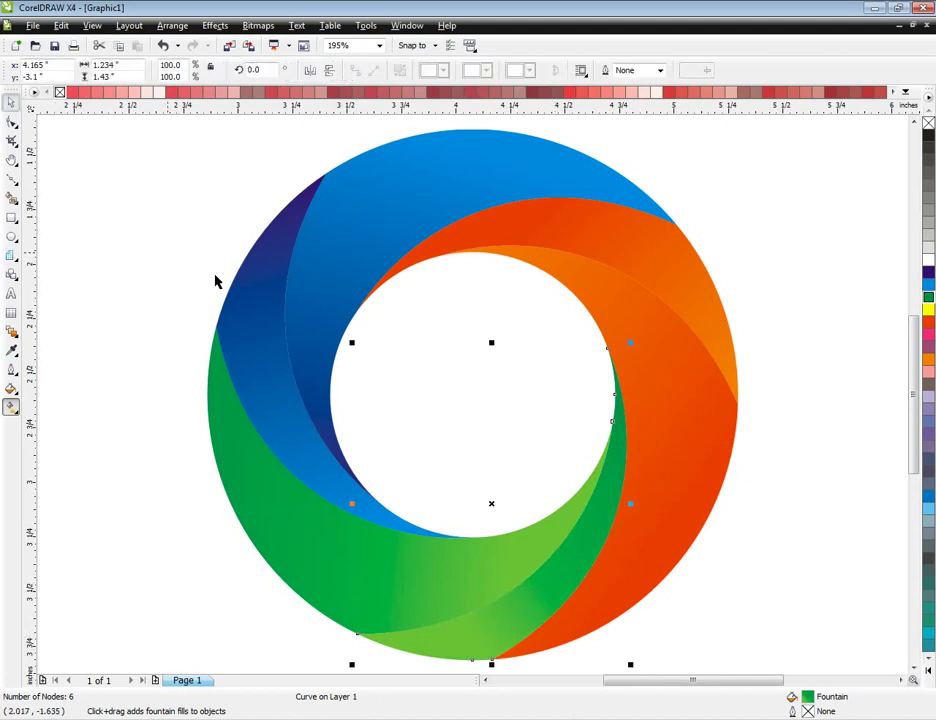
# Select all six colored segments and group them
pyautogui.click(778, 394)
pyautogui.scroll(-1, 711, 321)
pyautogui.moveTo(590, 288); pyautogui.dragTo(185, 641)
pyautogui.click(437, 253)
pyautogui.click(338, 326)
pyautogui.moveTo(178, 257); pyautogui.dragTo(520, 660)
pyautogui.hotkey('ctrl', 'g')
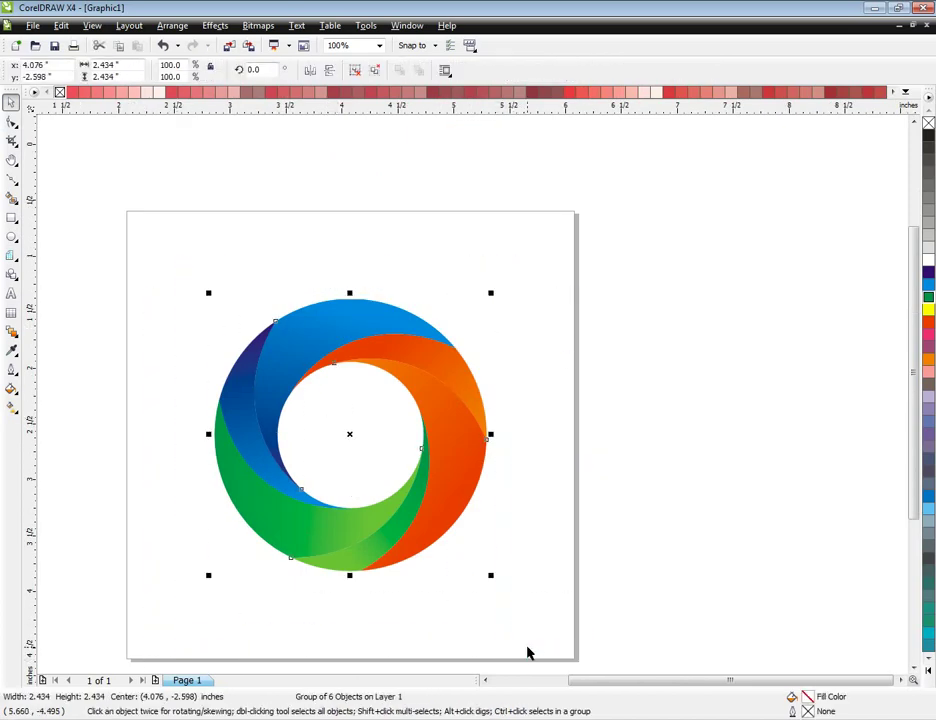
# Ungroup all the colored ring segments and deselect them
pyautogui.press('F4')
pyautogui.rightClick(326, 288)
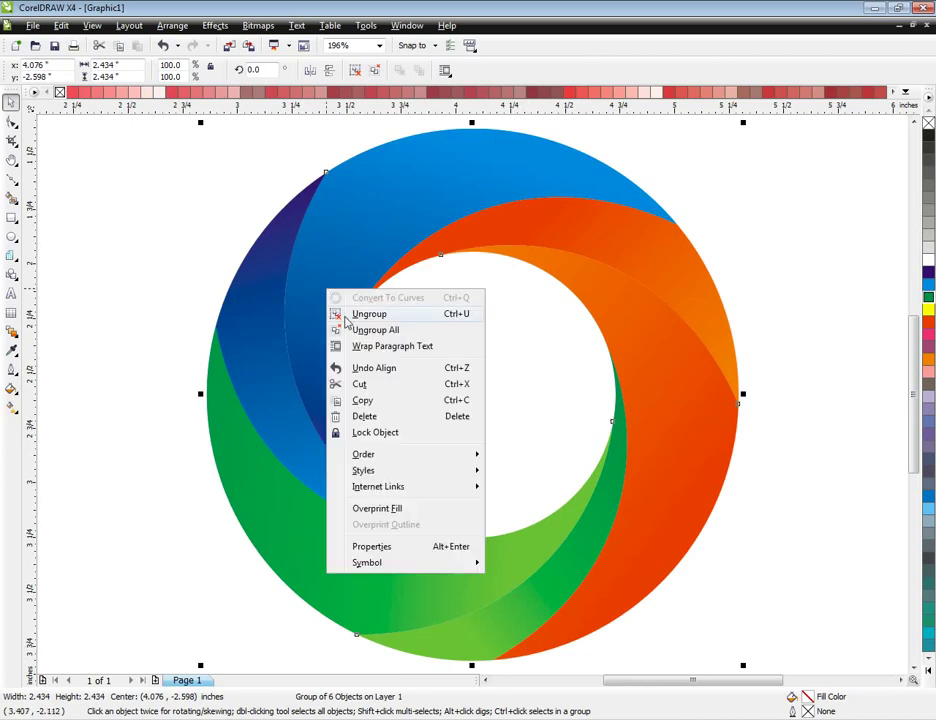
pyautogui.click(368, 331)
pyautogui.click(124, 272)
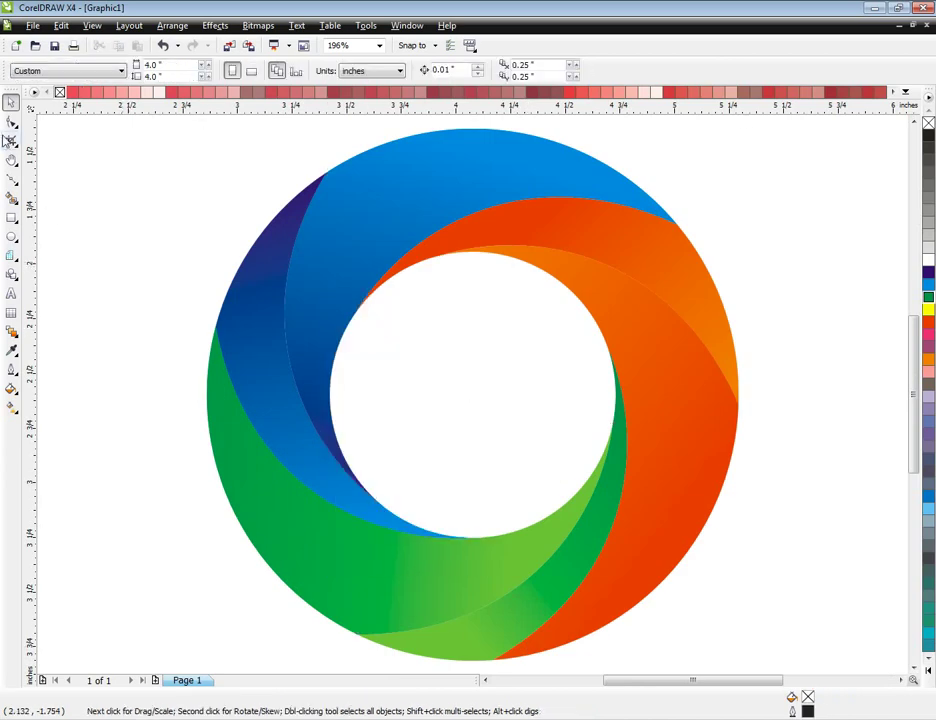
# Draw a two-node Bezier curve from the blue segments' shared outer corner to the inner circle's bottom
pyautogui.click(12, 181)
pyautogui.click(326, 172)
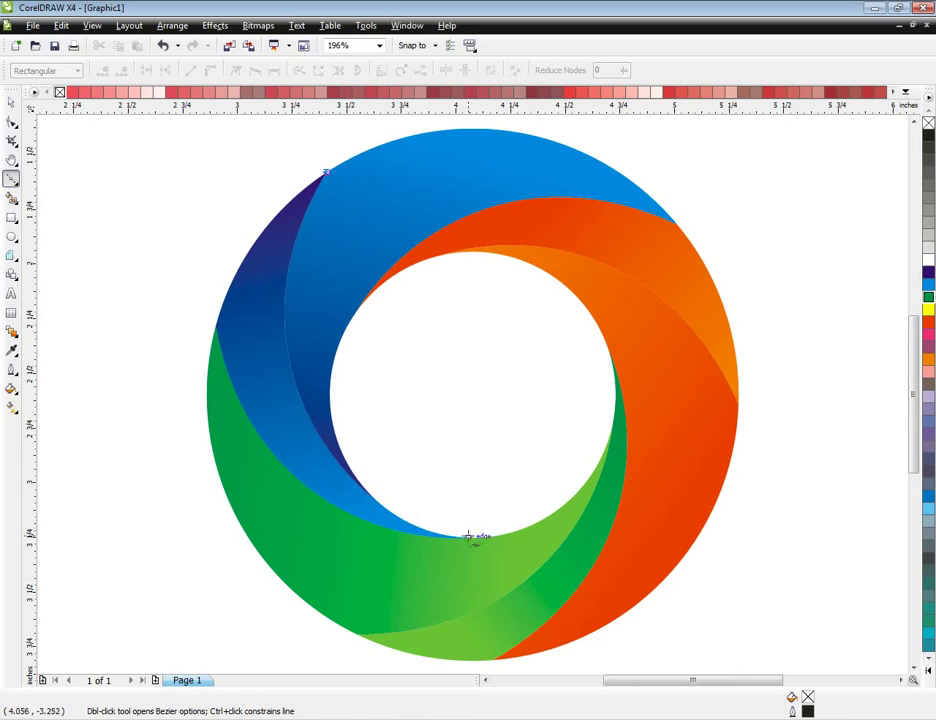
pyautogui.moveTo(467, 537)
pyautogui.mouseDown()
pyautogui.moveTo(547, 543)
pyautogui.moveTo(676, 589)
pyautogui.moveTo(691, 579)
pyautogui.moveTo(696, 549)
pyautogui.moveTo(700, 563)
pyautogui.mouseUp()
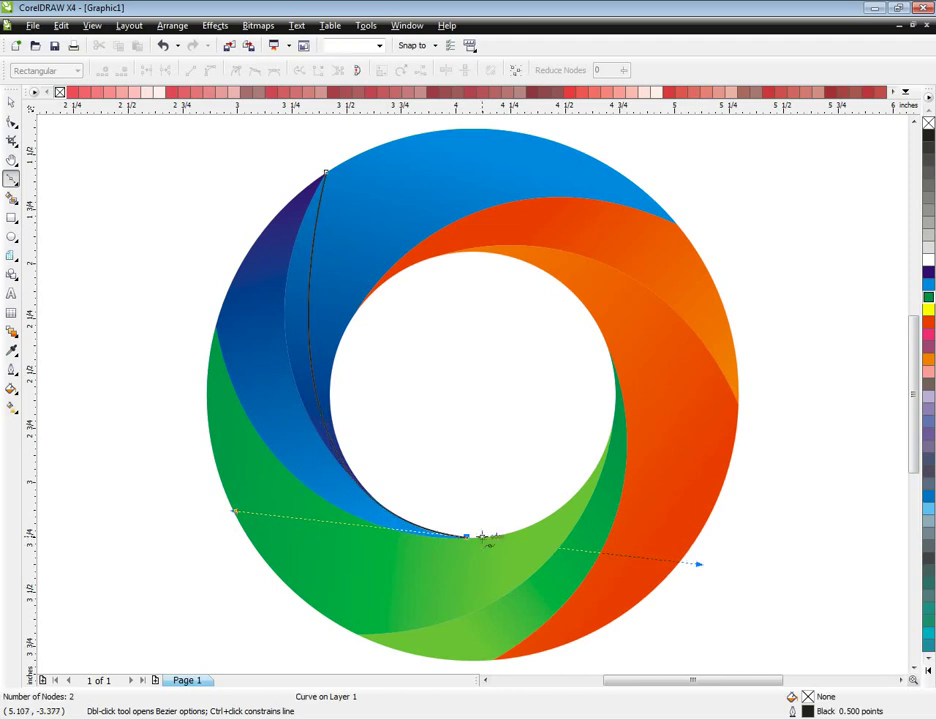
# Adjust the handles at both ends of the curve to bring it closer to the boundary between the blue segments
pyautogui.click(12, 122)
pyautogui.click(325, 177)
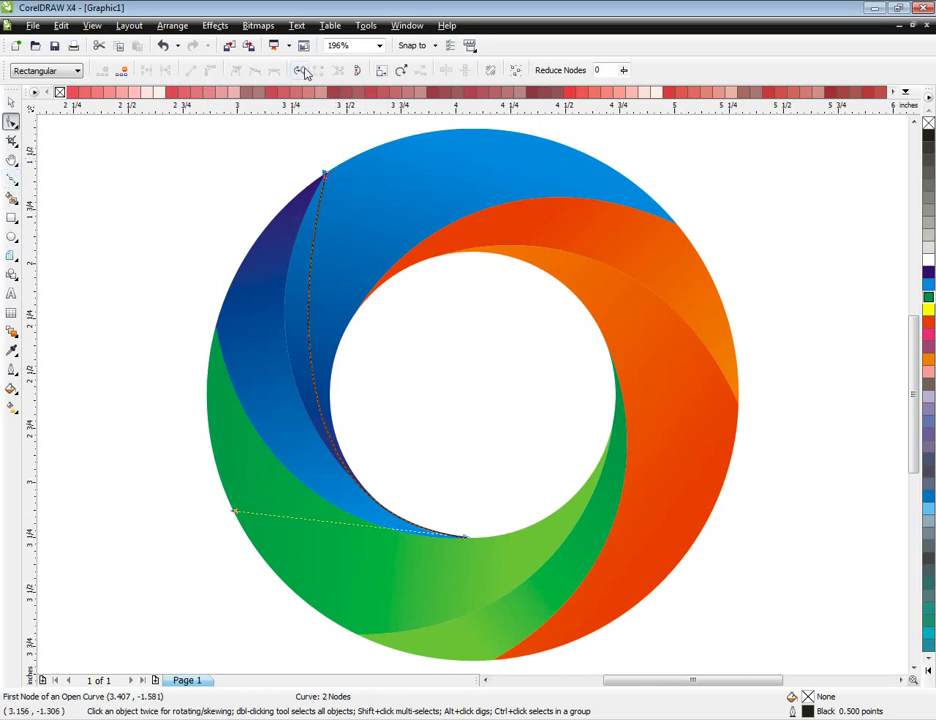
pyautogui.moveTo(309, 158); pyautogui.dragTo(268, 258)
pyautogui.moveTo(236, 512); pyautogui.dragTo(289, 526)
# Fit the curve to the boundary between the blue segments with an added middle node, and make its outline white
pyautogui.click(307, 376)
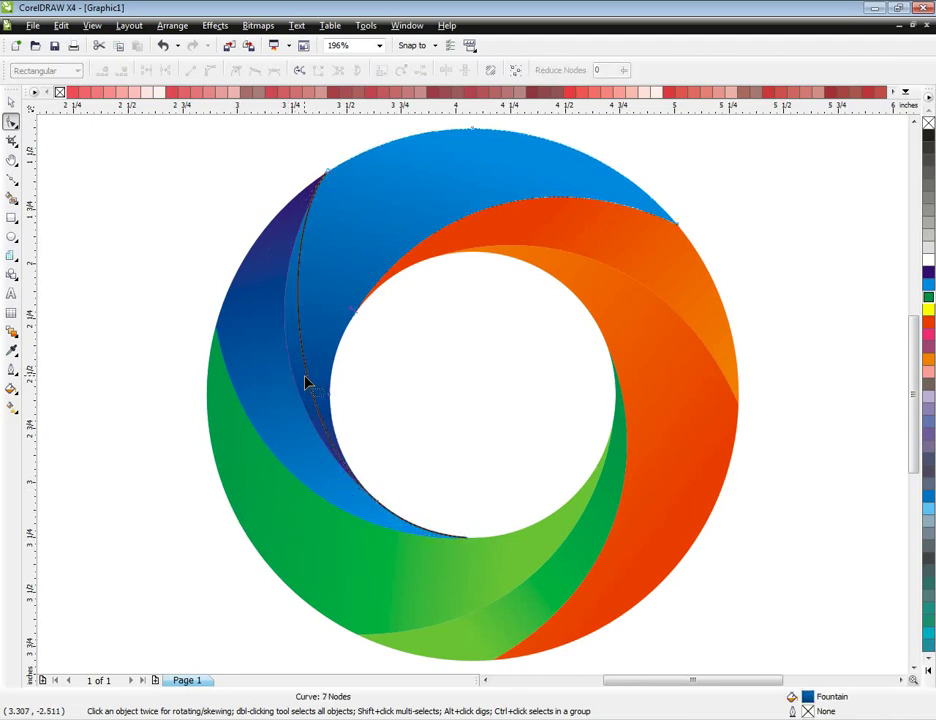
pyautogui.click(310, 381)
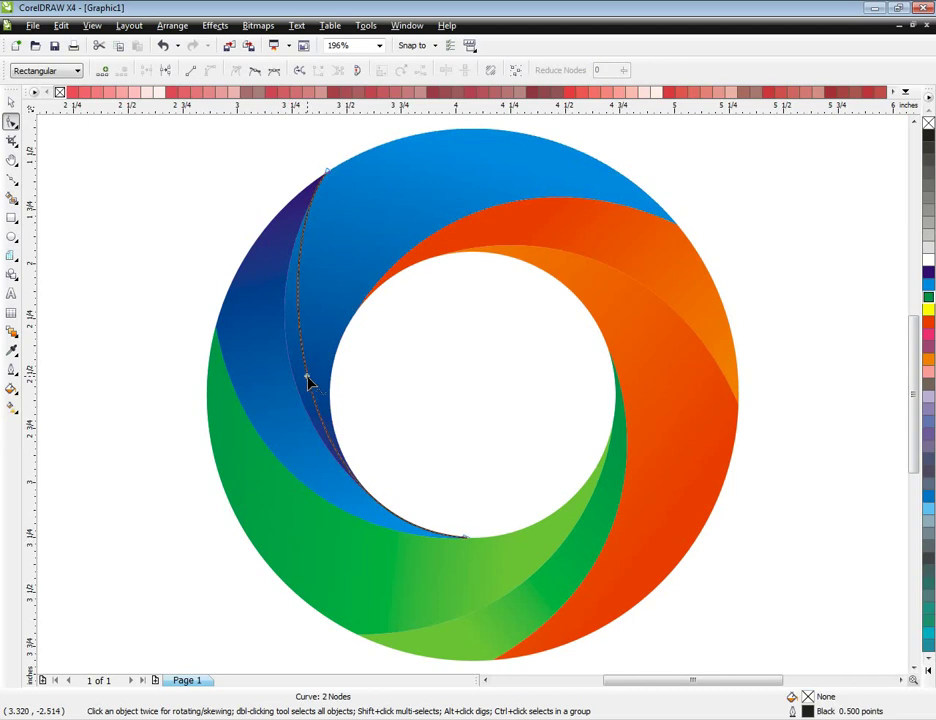
pyautogui.doubleClick(308, 379)
pyautogui.moveTo(309, 382); pyautogui.dragTo(296, 379)
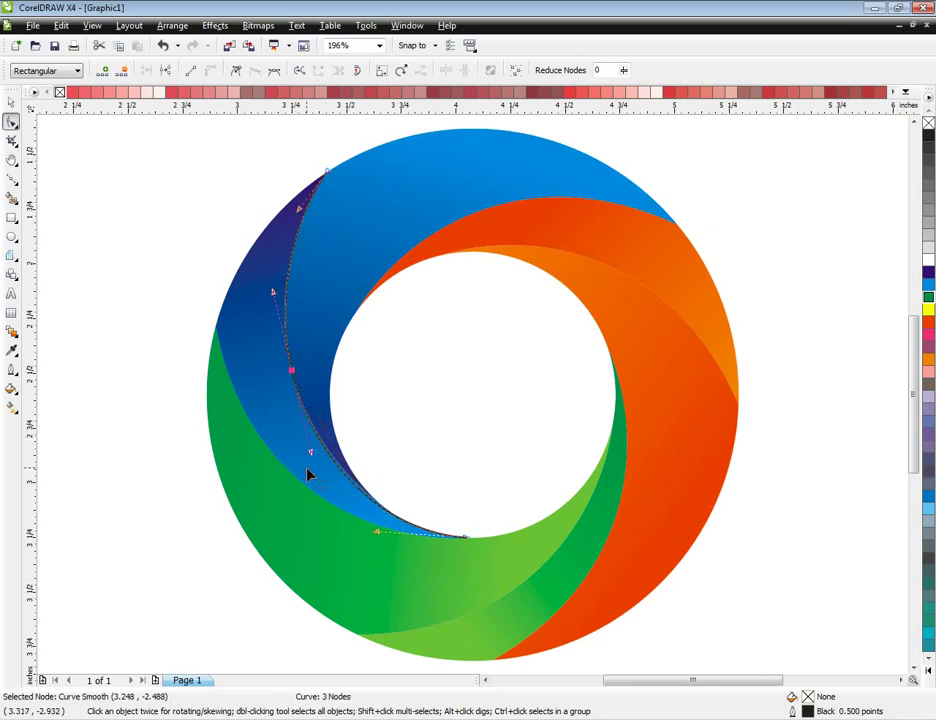
pyautogui.moveTo(311, 453); pyautogui.dragTo(309, 438)
pyautogui.click(11, 102)
pyautogui.rightClick(928, 259)
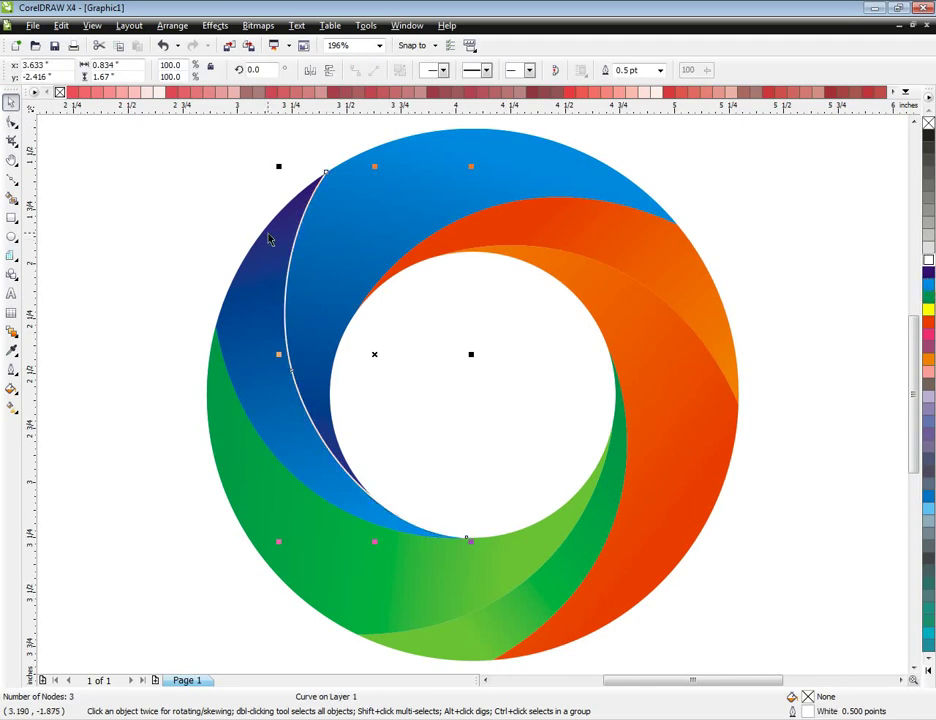
# Rotate a copy of the white curve about the ring's center to 236.6° so it lies along the boundary between the orange segments
pyautogui.click(298, 228)
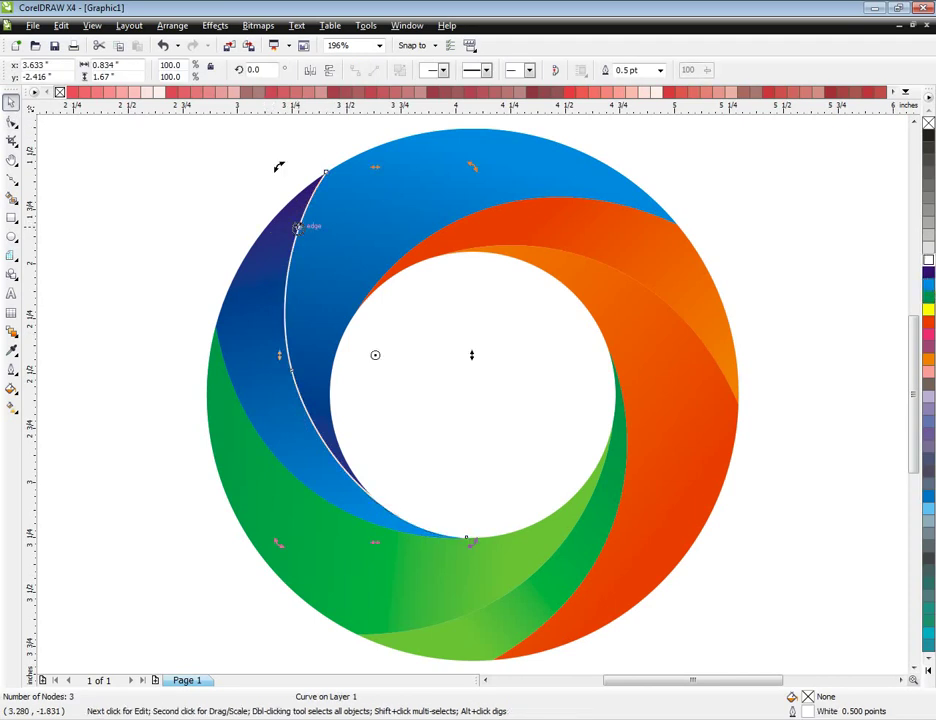
pyautogui.moveTo(376, 357)
pyautogui.mouseDown()
pyautogui.moveTo(478, 404)
pyautogui.moveTo(473, 394)
pyautogui.mouseUp()
pyautogui.moveTo(478, 174); pyautogui.dragTo(725, 567)
pyautogui.click(616, 267)
pyautogui.moveTo(607, 263); pyautogui.dragTo(610, 266)
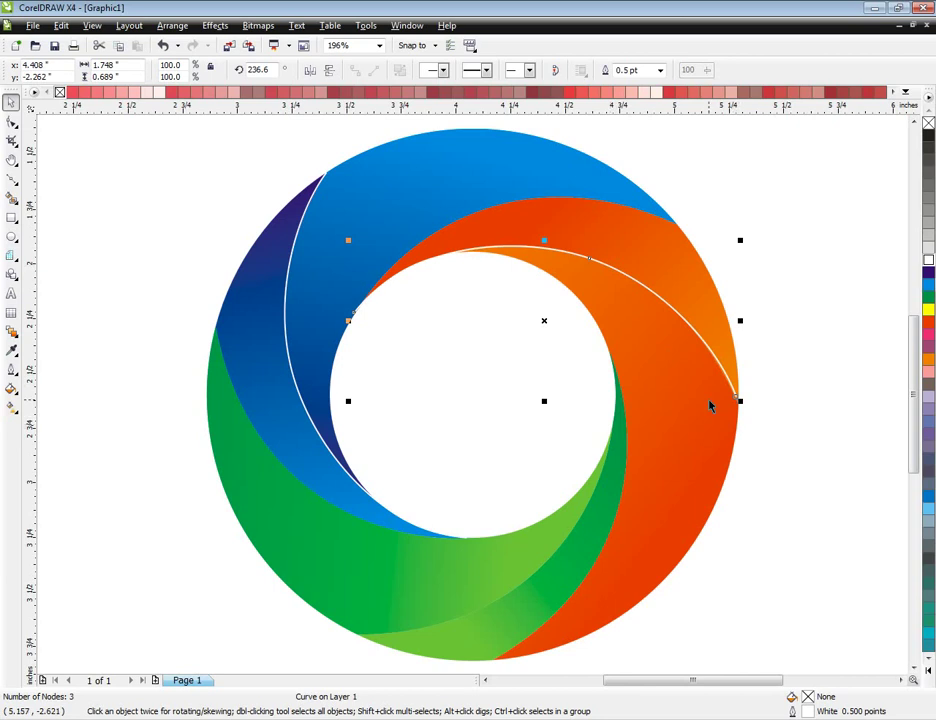
# Nudge the copied white curve right and up and rotate it to 235.0° to follow the orange boundary more closely
pyautogui.press('Right')
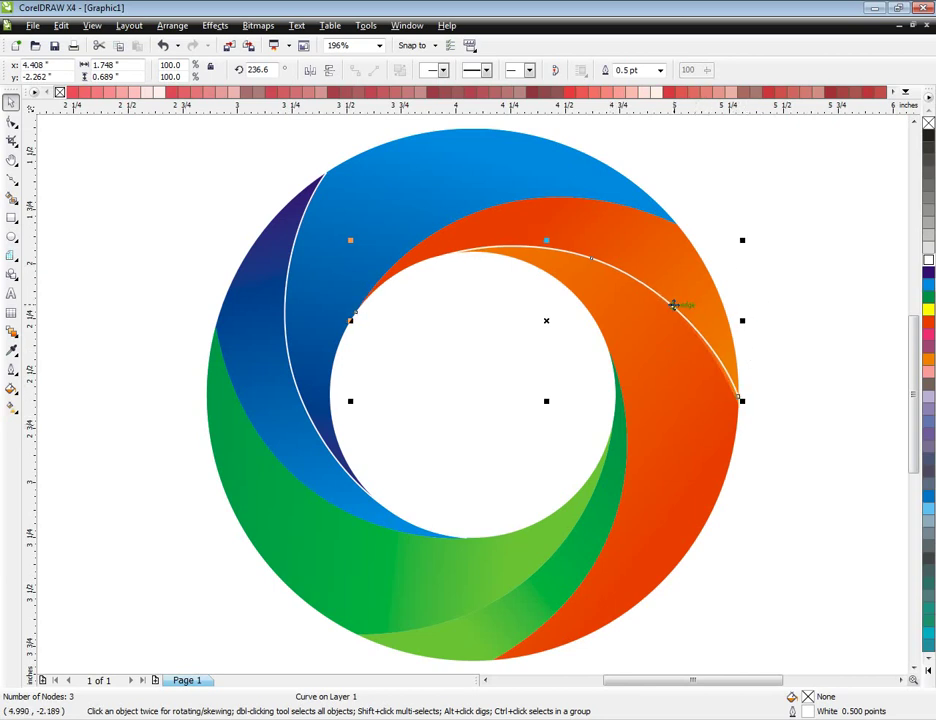
pyautogui.click(674, 305)
pyautogui.moveTo(744, 239); pyautogui.dragTo(748, 251)
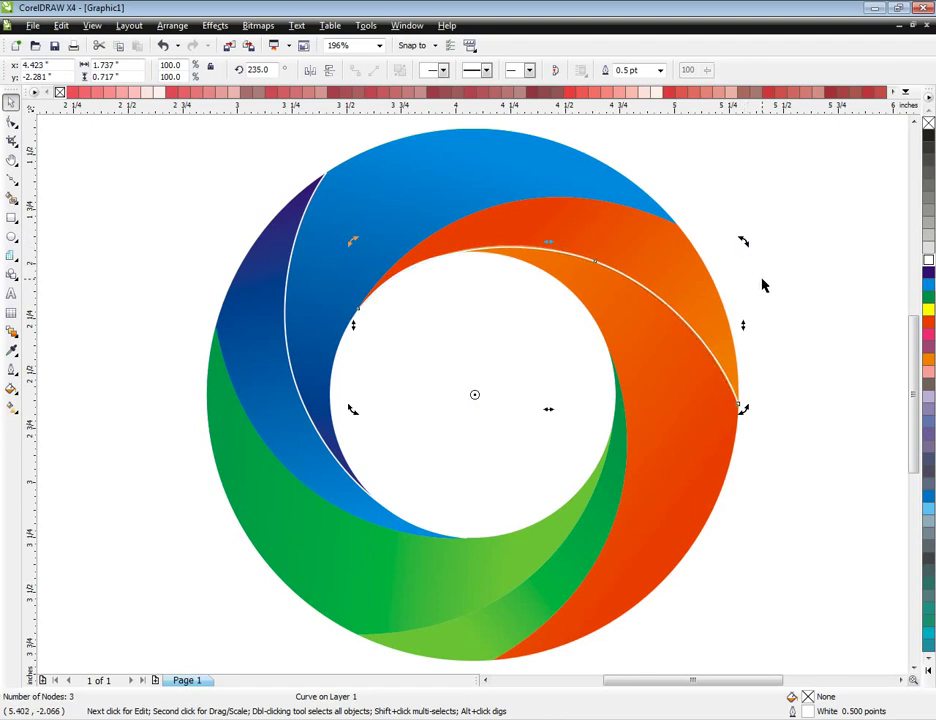
pyautogui.press('Up')
pyautogui.click(781, 329)
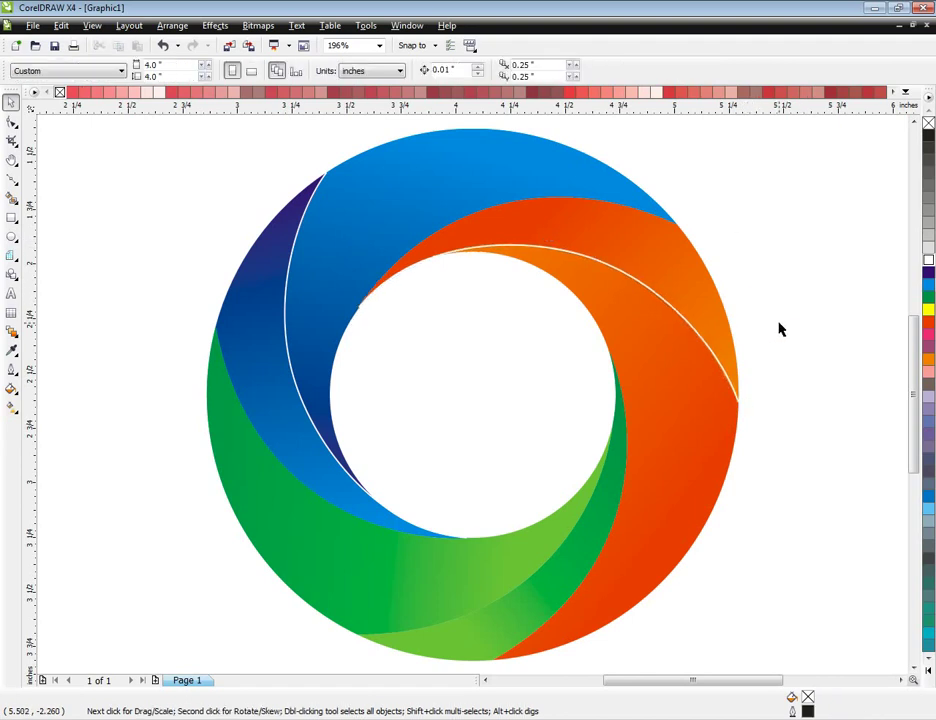
# Rotate the orange boundary's white curve to 234.9° and nudge it slightly right and down
pyautogui.click(731, 384)
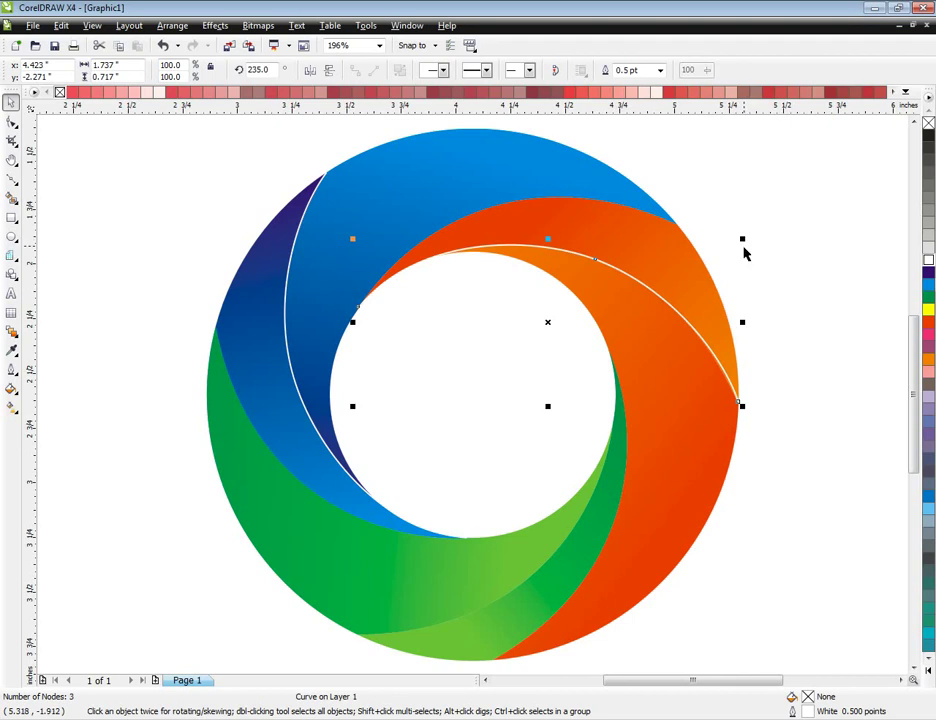
pyautogui.click(698, 336)
pyautogui.moveTo(743, 238); pyautogui.dragTo(745, 241)
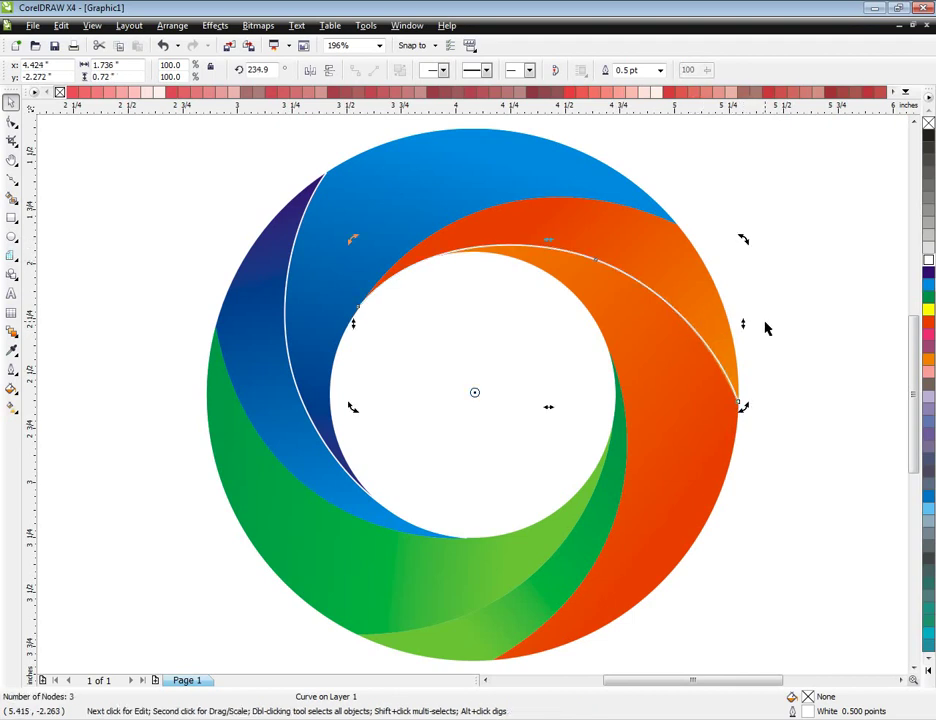
pyautogui.press('Right')
pyautogui.press('Down')
pyautogui.press('Down')
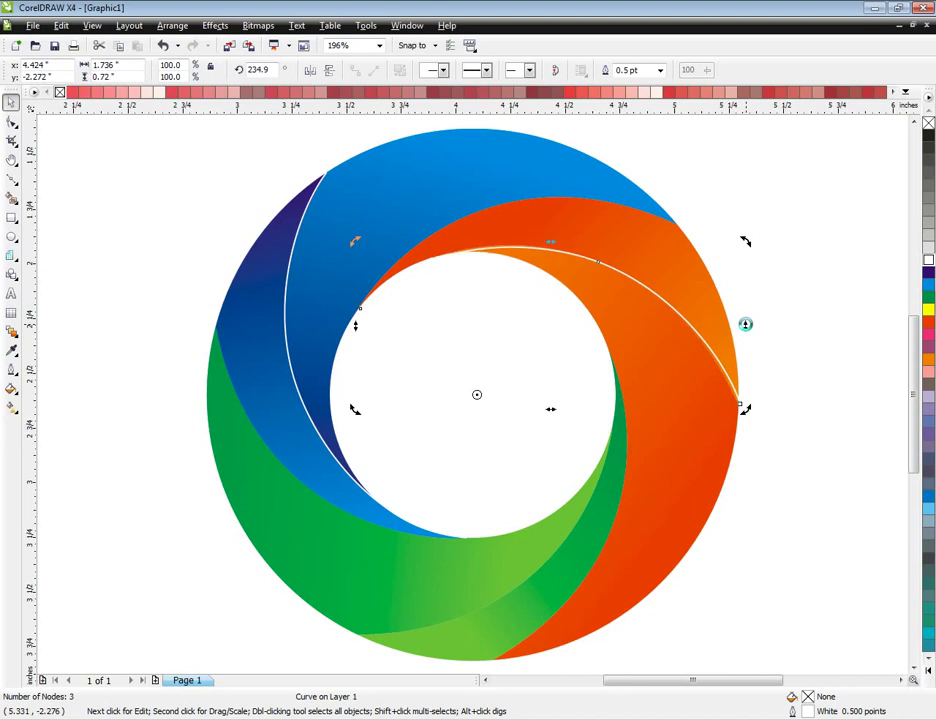
# Rotate the orange boundary's white curve to 231.5° and try nudging it upward
pyautogui.moveTo(353, 244); pyautogui.dragTo(365, 246)
pyautogui.press('Up')
pyautogui.press('Up')
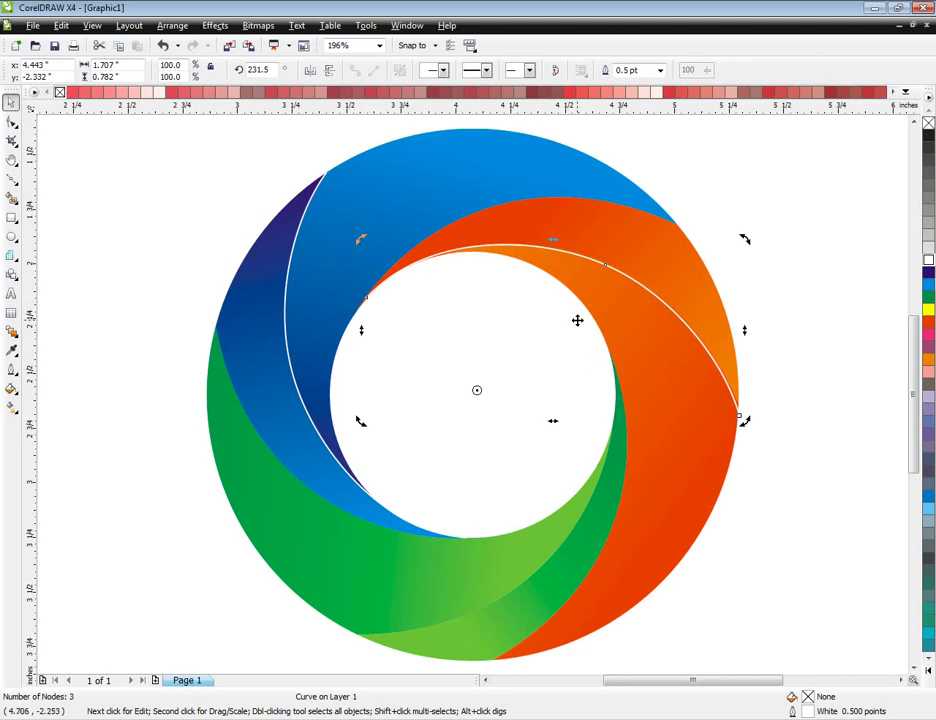
pyautogui.click(766, 328)
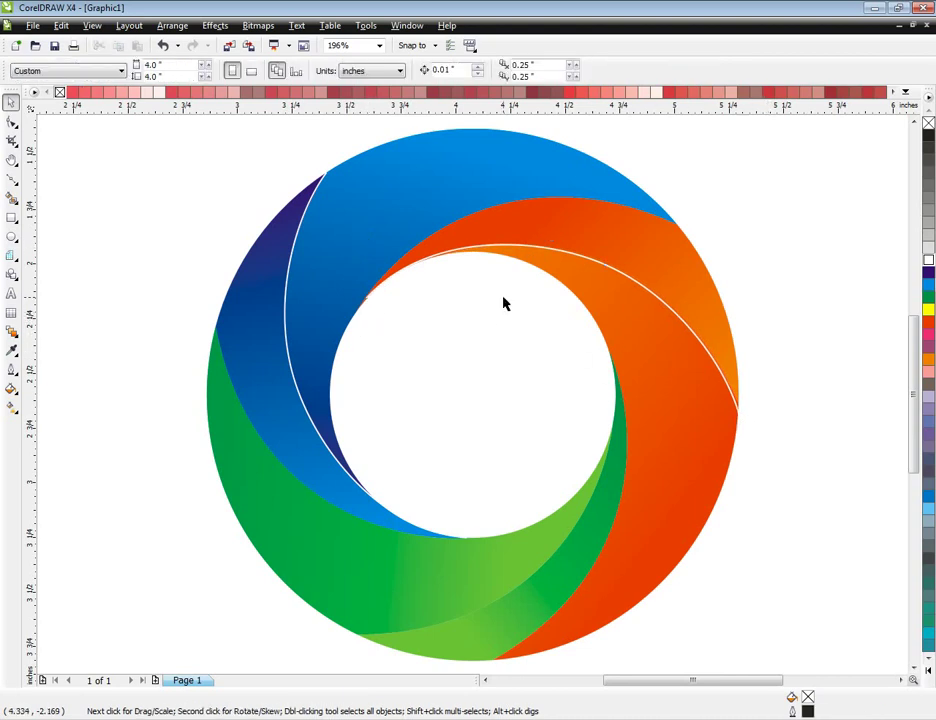
pyautogui.click(383, 284)
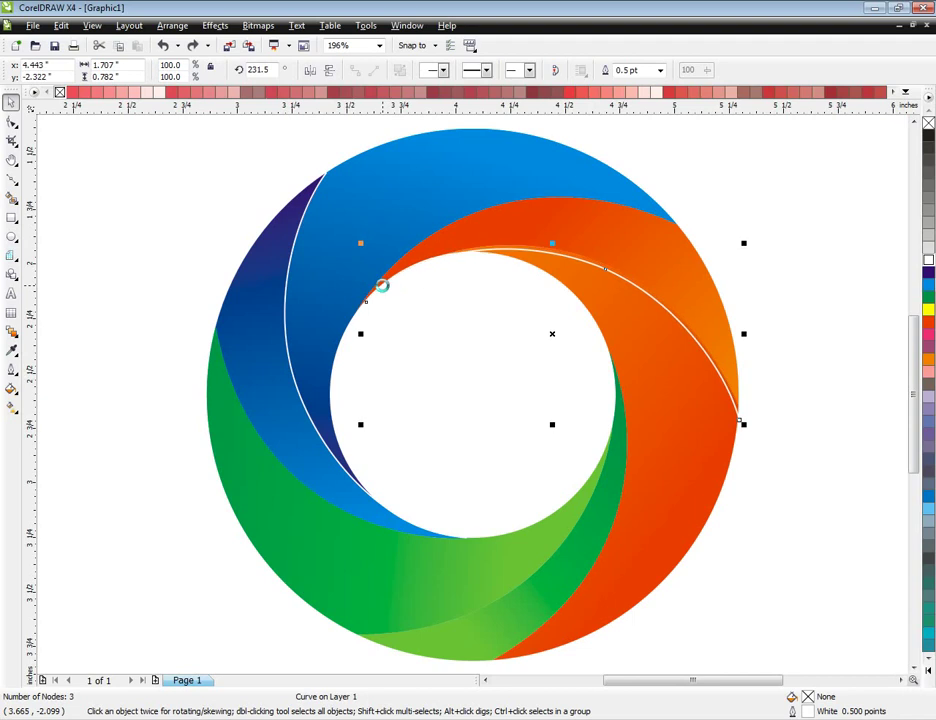
pyautogui.click(754, 335)
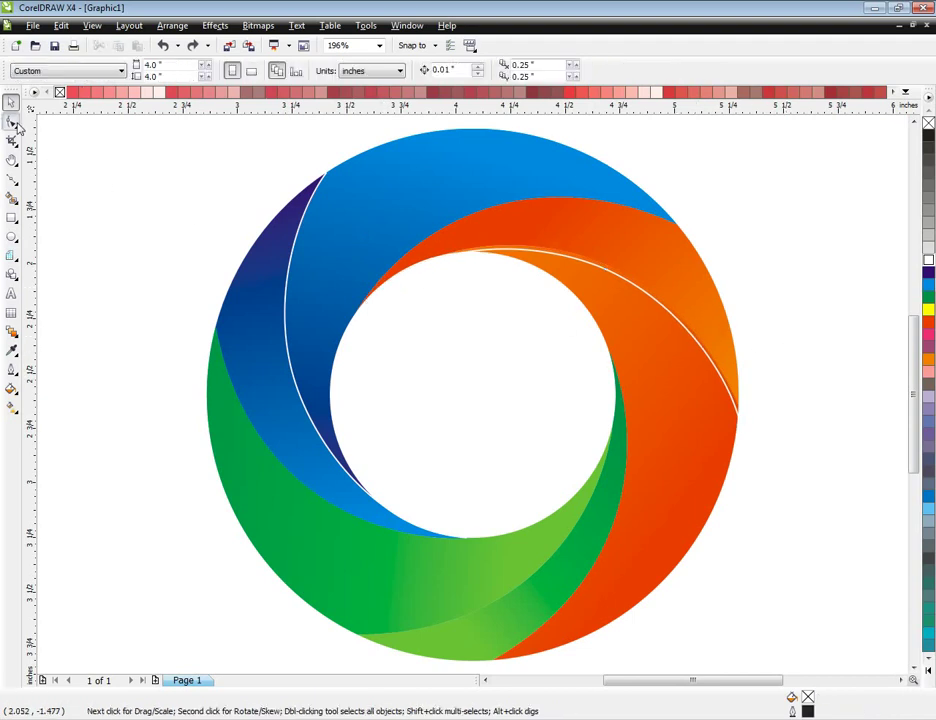
# Fit the white curve to the boundary between the orange segments by repositioning its end nodes, middle node and handles
pyautogui.click(12, 121)
pyautogui.click(559, 260)
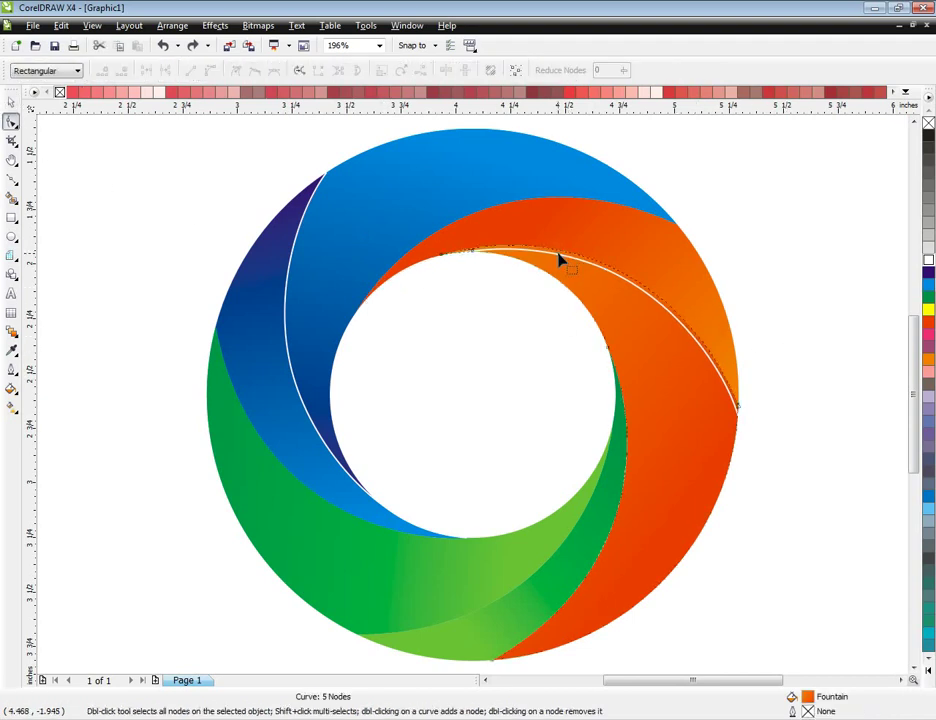
pyautogui.click(741, 424)
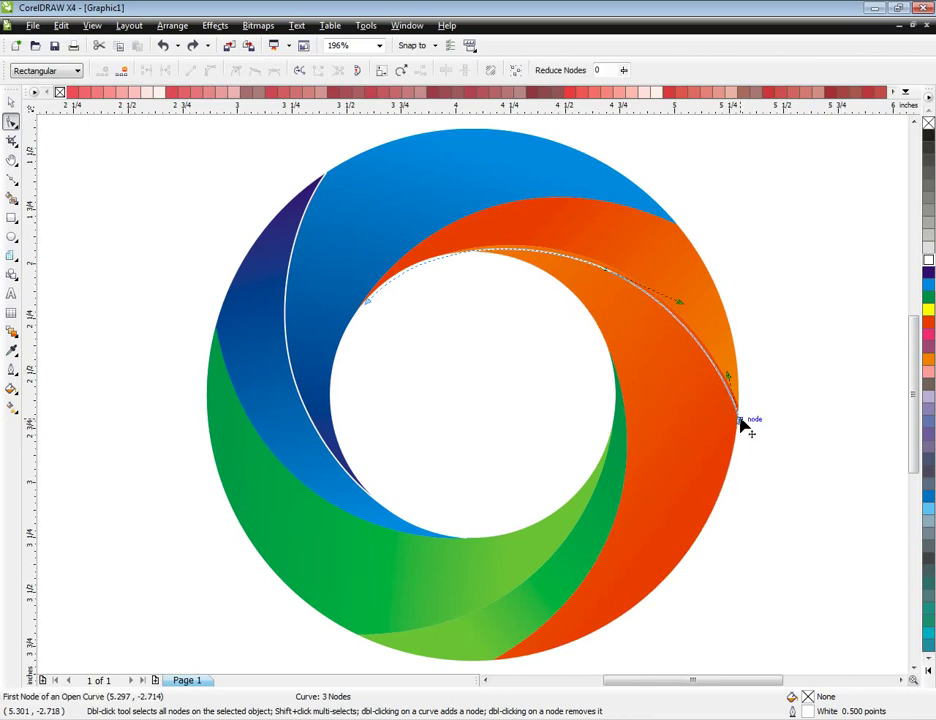
pyautogui.moveTo(367, 312); pyautogui.dragTo(357, 311)
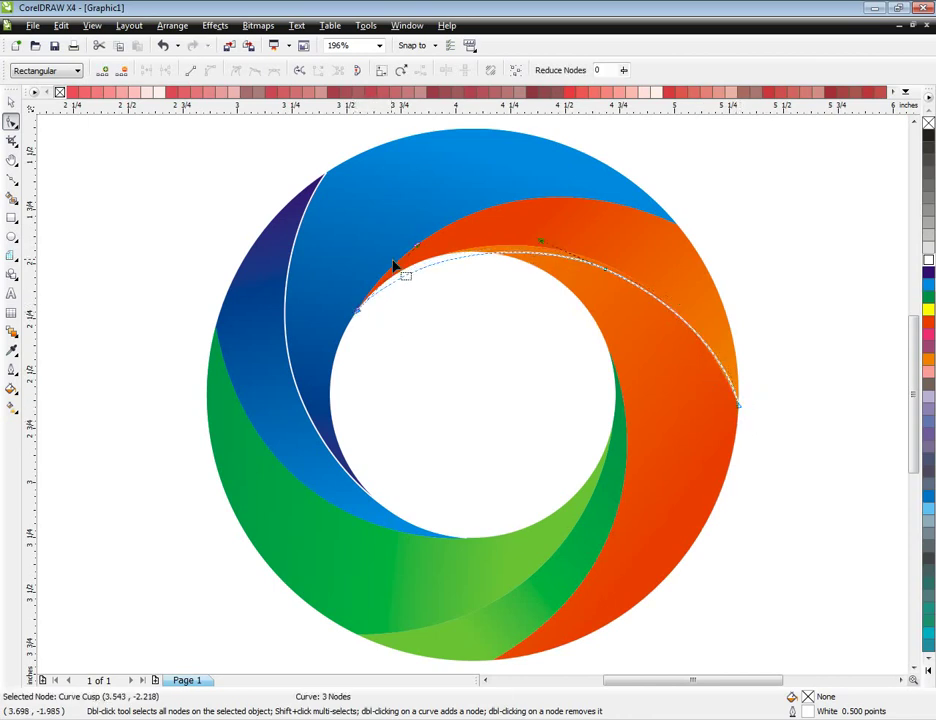
pyautogui.moveTo(418, 246); pyautogui.dragTo(417, 229)
pyautogui.moveTo(606, 269); pyautogui.dragTo(611, 266)
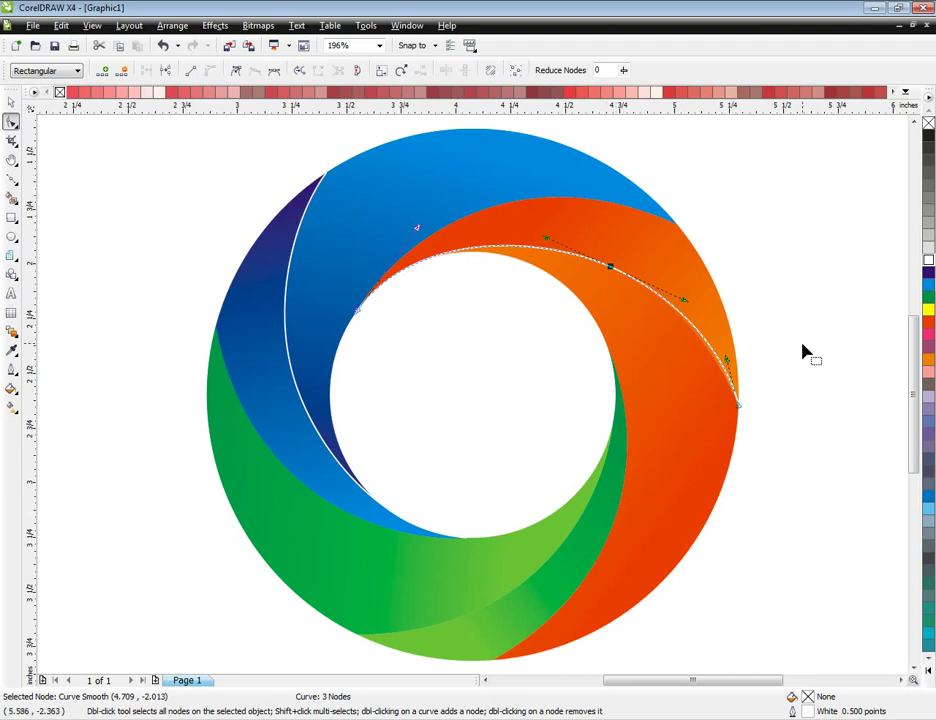
pyautogui.moveTo(725, 358); pyautogui.dragTo(735, 386)
pyautogui.click(11, 102)
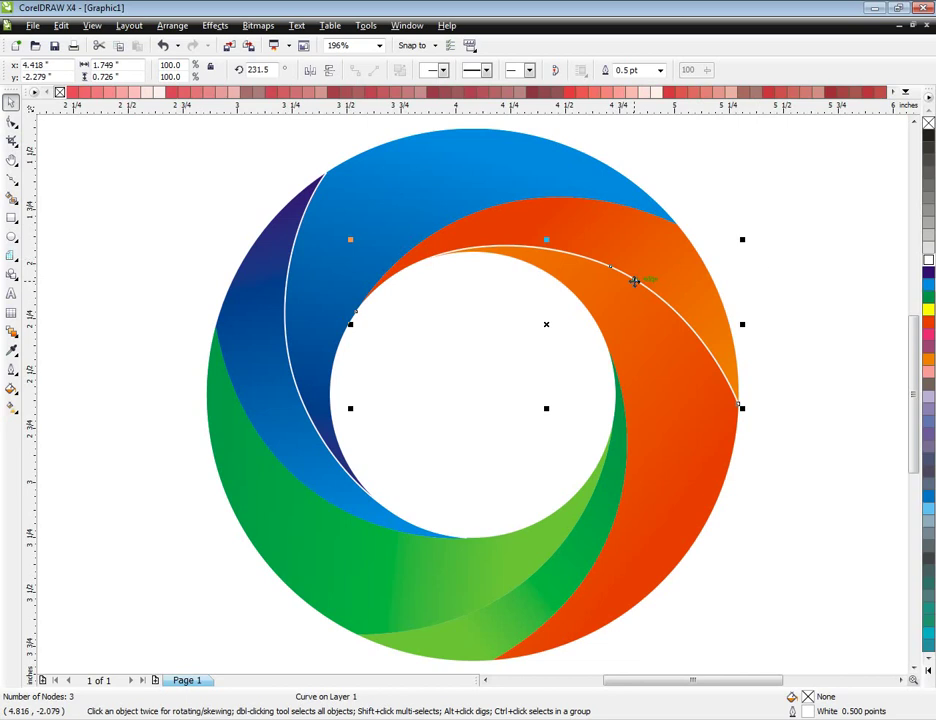
# Place a copy of the orange boundary's white curve over the green segments and rotate it to 67.9°
pyautogui.moveTo(634, 281); pyautogui.dragTo(554, 541)
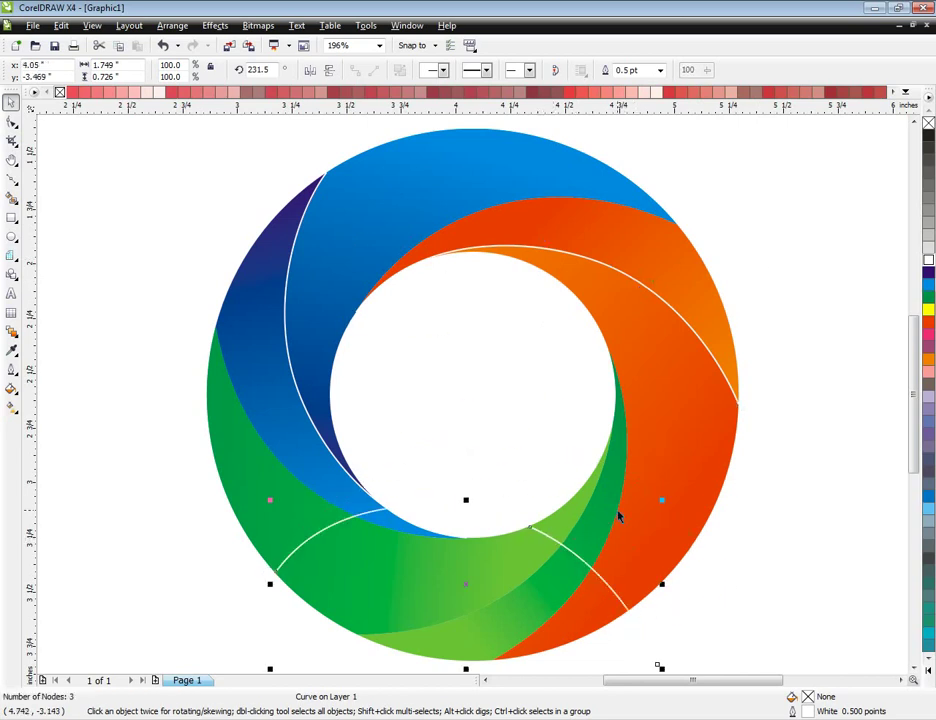
pyautogui.click(11, 123)
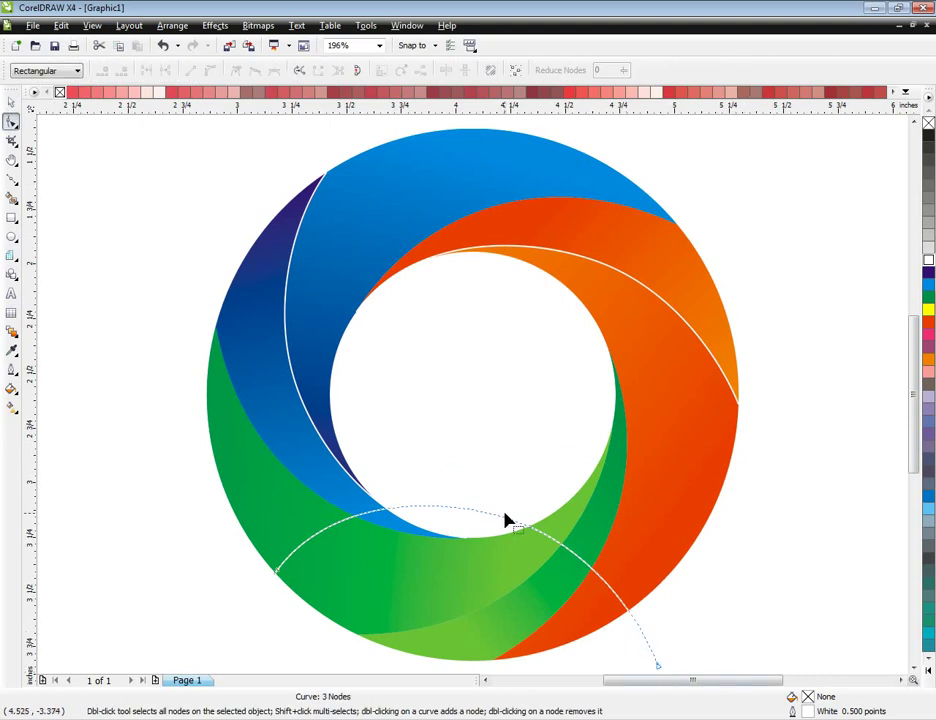
pyautogui.click(11, 102)
pyautogui.click(491, 511)
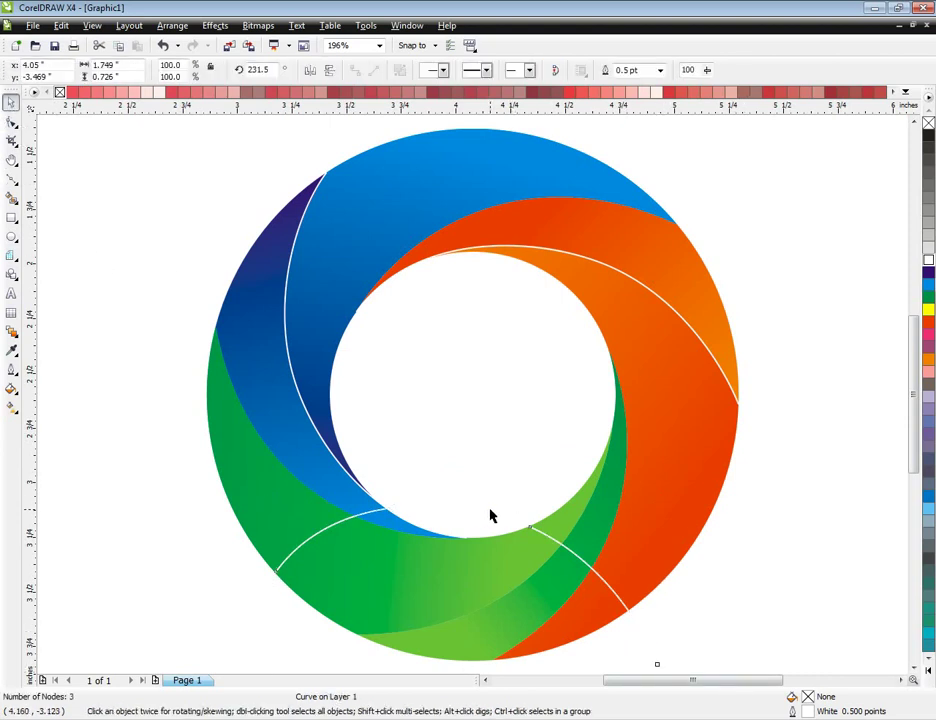
pyautogui.click(473, 513)
pyautogui.click(470, 503)
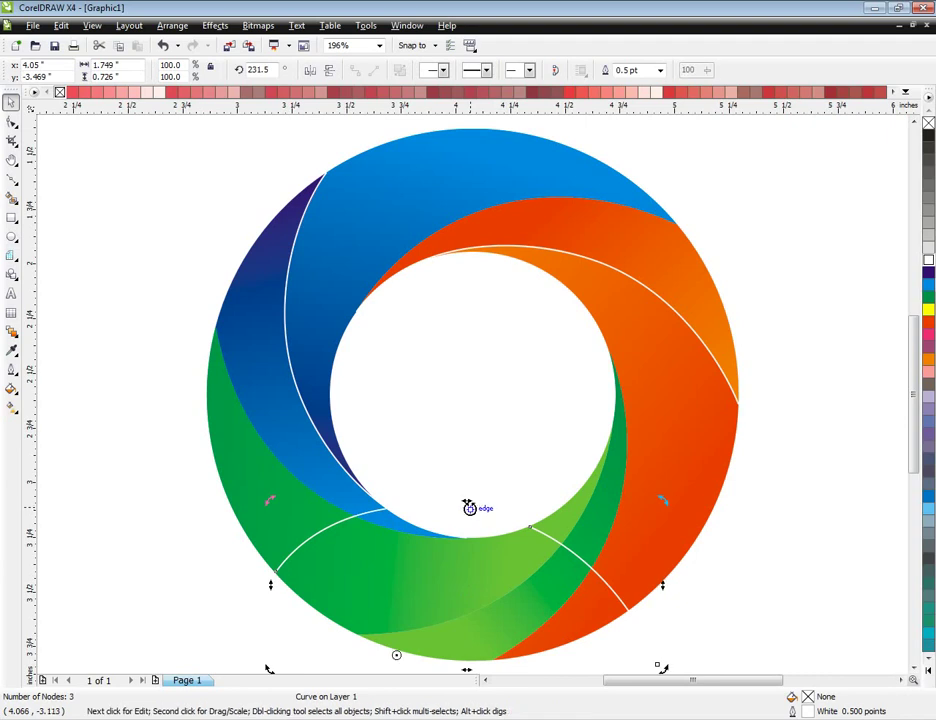
pyautogui.moveTo(658, 503); pyautogui.dragTo(196, 628)
pyautogui.scroll(-2, 481, 358)
pyautogui.scroll(1, 473, 396)
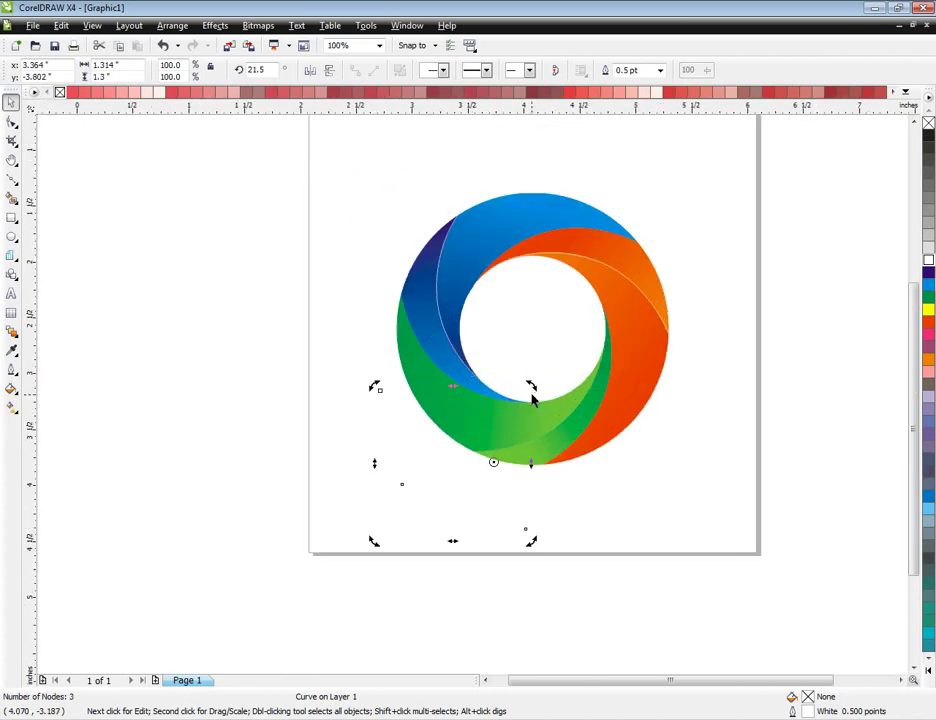
pyautogui.moveTo(535, 387); pyautogui.dragTo(453, 345)
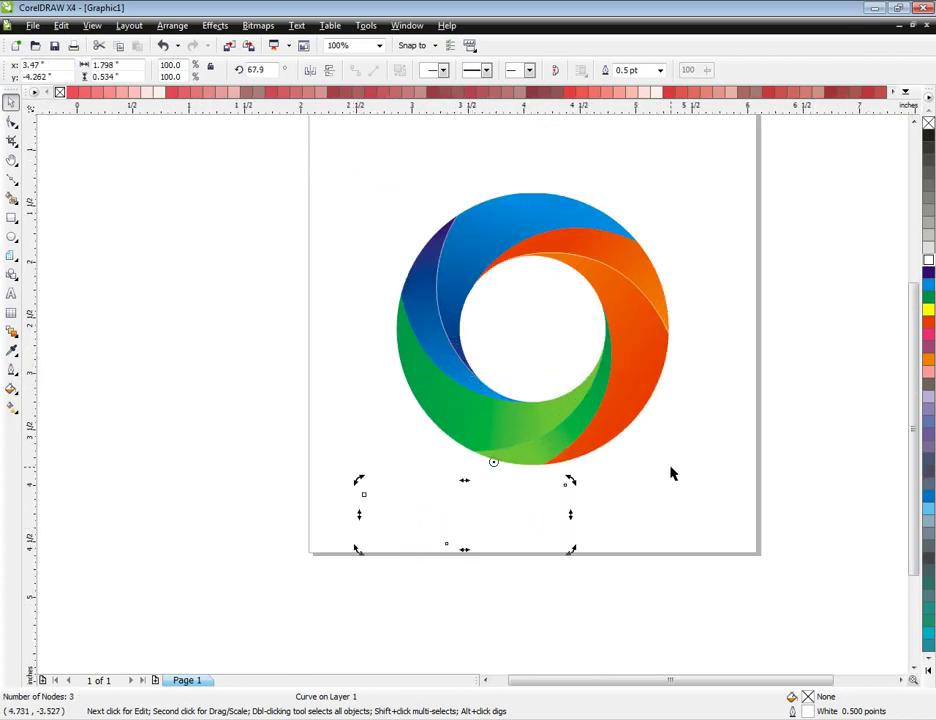
# Move the rotated white curve from below the ring onto the green segments
pyautogui.click(591, 518)
pyautogui.moveTo(356, 458); pyautogui.dragTo(718, 620)
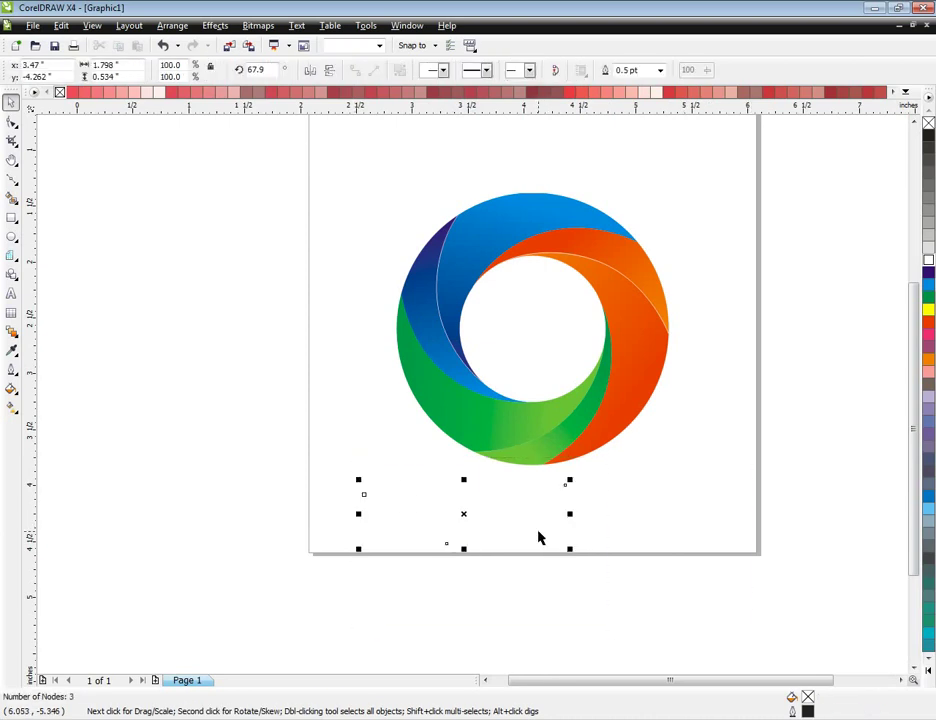
pyautogui.moveTo(468, 531); pyautogui.dragTo(508, 390)
pyautogui.press('Left')
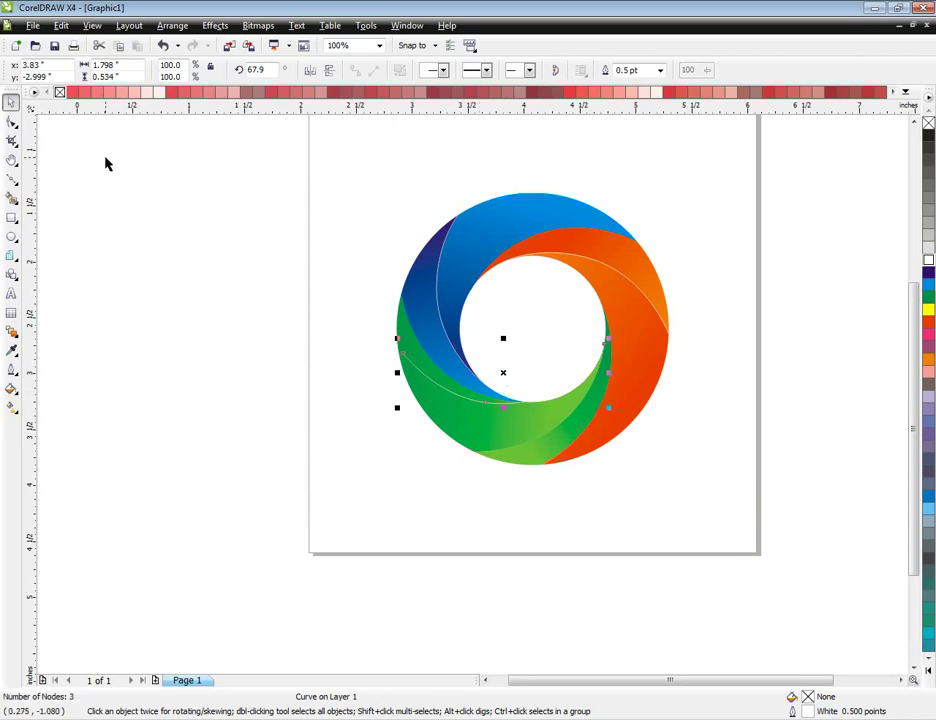
# Reposition the copied curve's outer, middle and inner nodes along the boundary between the green segments
pyautogui.click(12, 122)
pyautogui.scroll(1, 533, 435)
pyautogui.moveTo(214, 250); pyautogui.dragTo(356, 441)
pyautogui.moveTo(378, 352); pyautogui.dragTo(514, 395)
pyautogui.scroll(2, 622, 240)
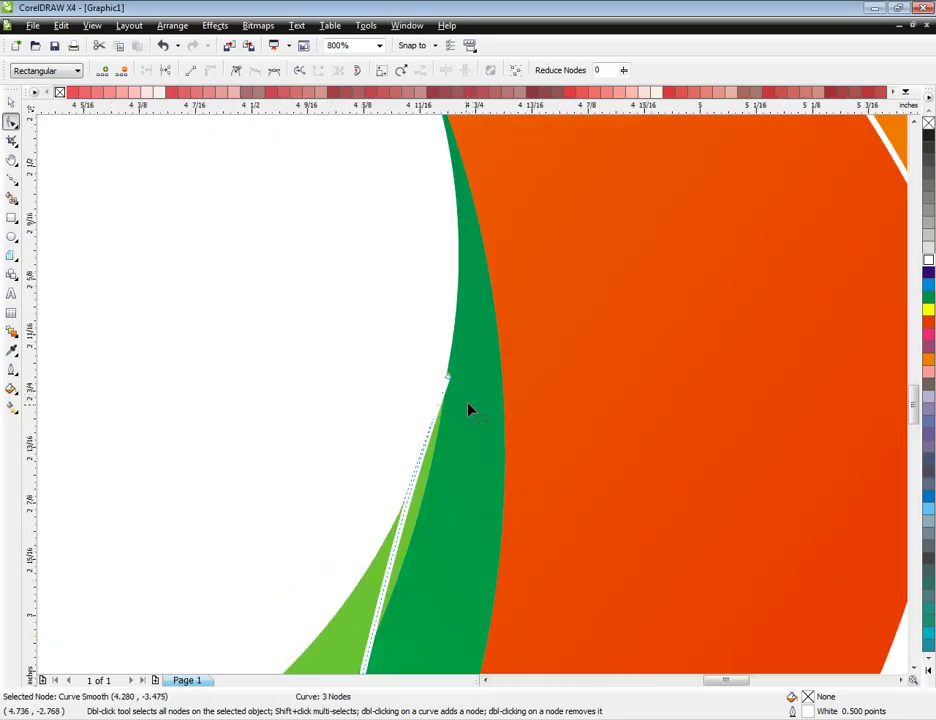
pyautogui.click(449, 377)
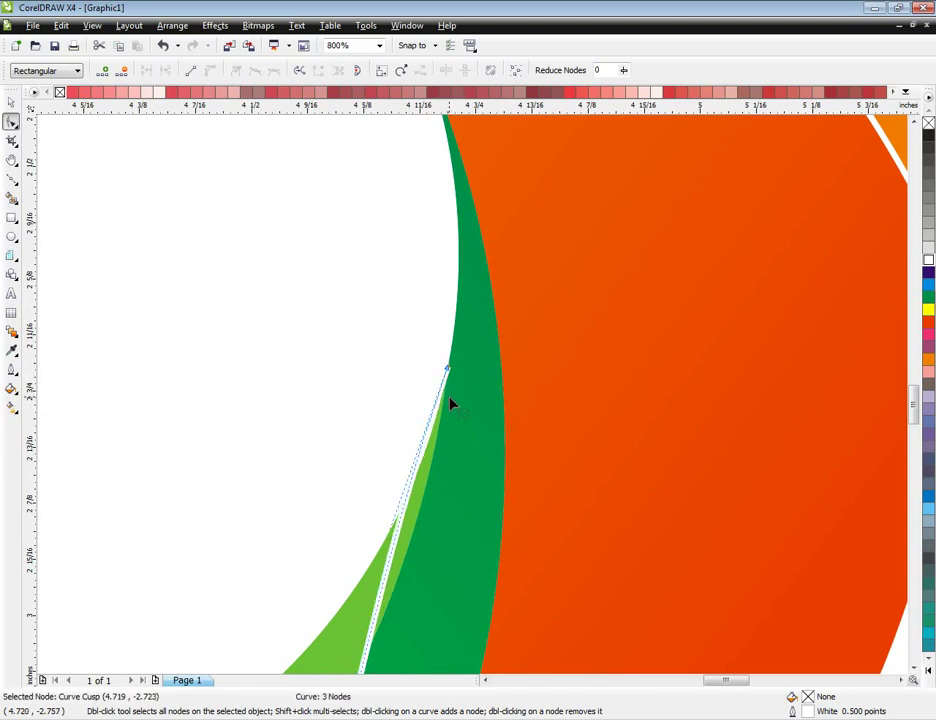
# Adjust the handles at the inner and outer ends of the white curve to follow the green segments' boundary
pyautogui.scroll(-3, 455, 420)
pyautogui.scroll(1, 460, 460)
pyautogui.moveTo(480, 420); pyautogui.dragTo(497, 296)
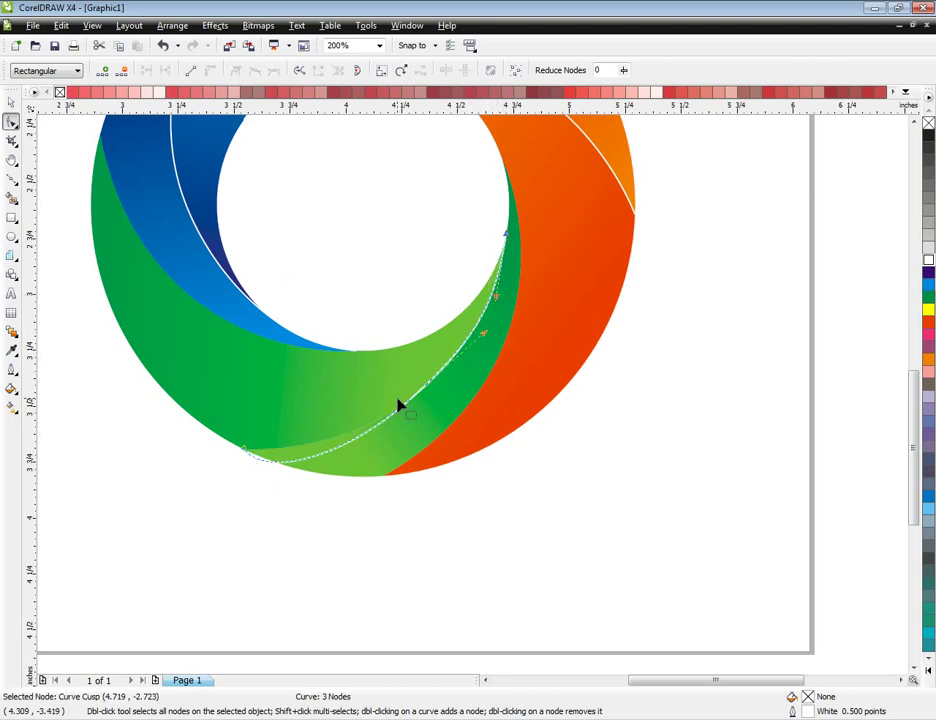
pyautogui.scroll(1, 446, 374)
pyautogui.click(297, 475)
pyautogui.moveTo(343, 538); pyautogui.dragTo(401, 476)
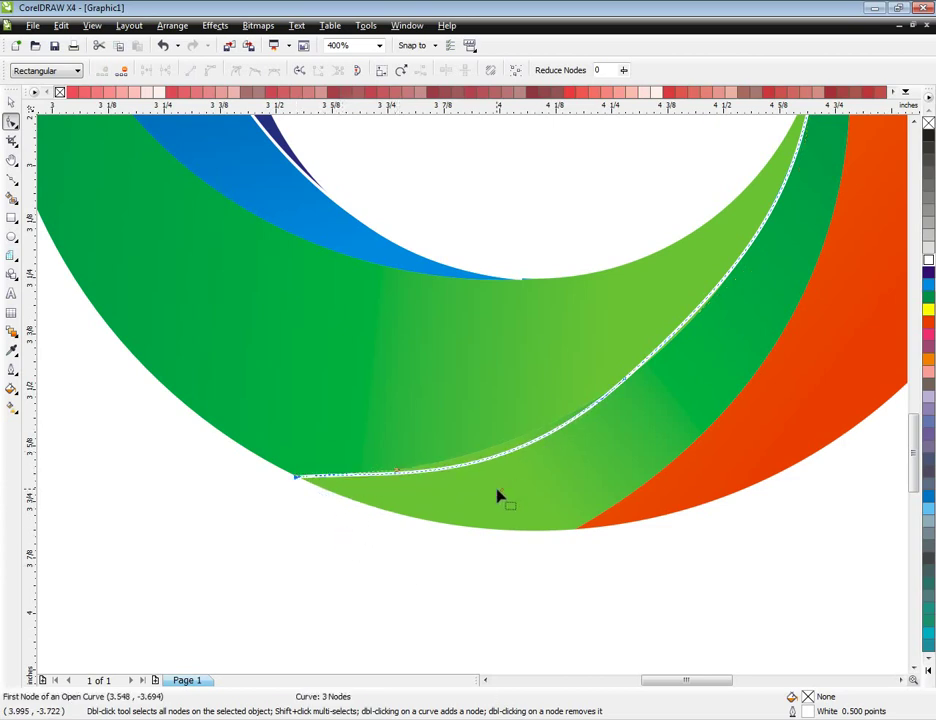
# Refine both middle-node handles and the outer-end handle so the white curve matches the boundary between the green segments
pyautogui.moveTo(506, 495); pyautogui.dragTo(551, 445)
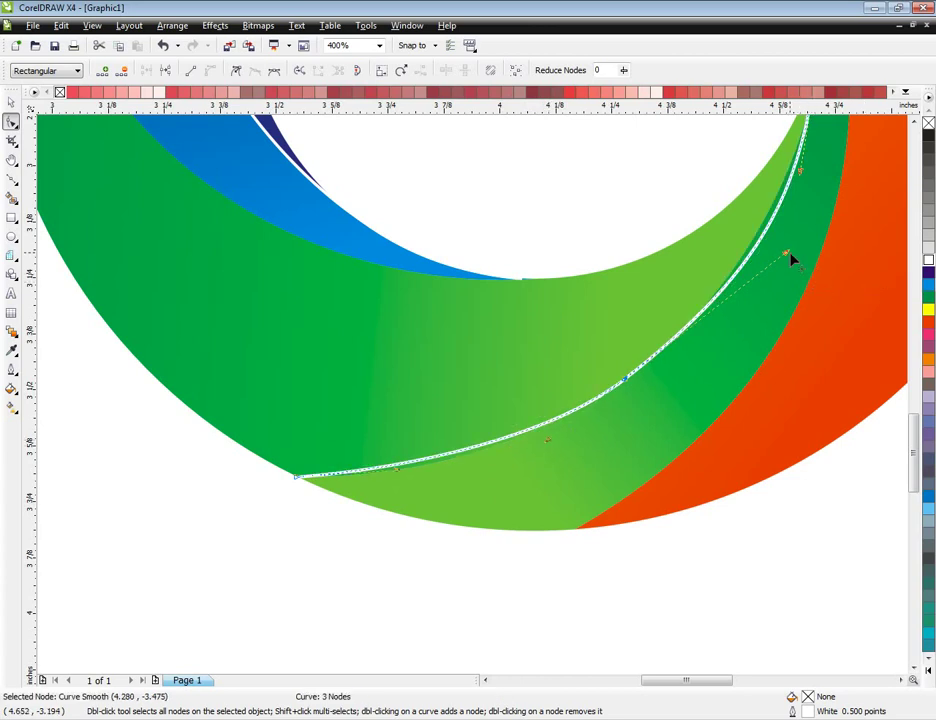
pyautogui.moveTo(785, 257); pyautogui.dragTo(756, 271)
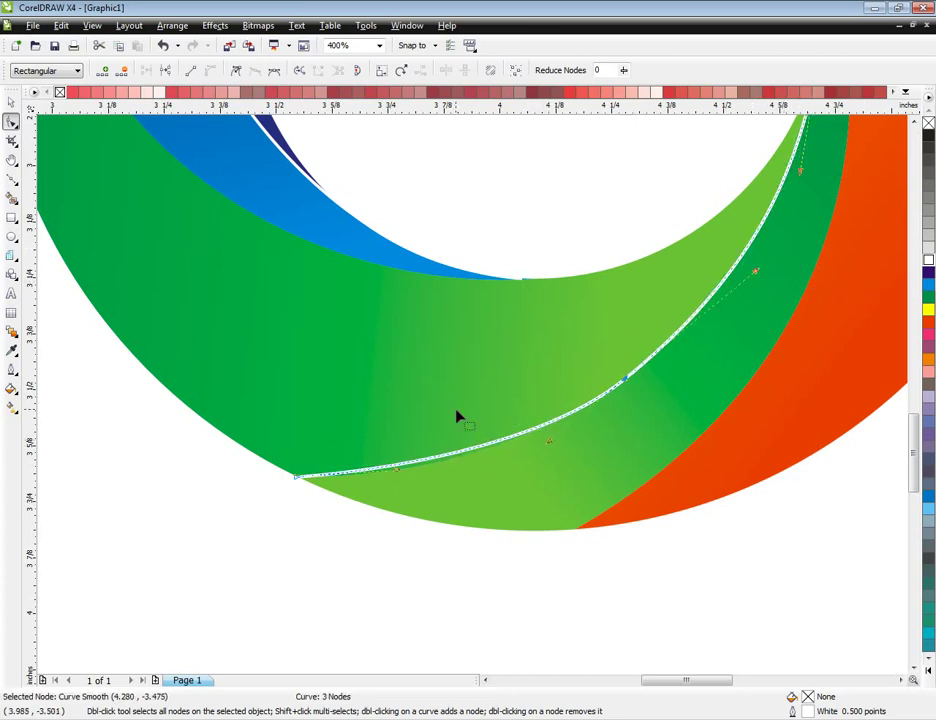
pyautogui.moveTo(402, 476)
pyautogui.mouseDown()
pyautogui.moveTo(397, 487)
pyautogui.moveTo(406, 490)
pyautogui.mouseUp()
pyautogui.scroll(-2, 412, 484)
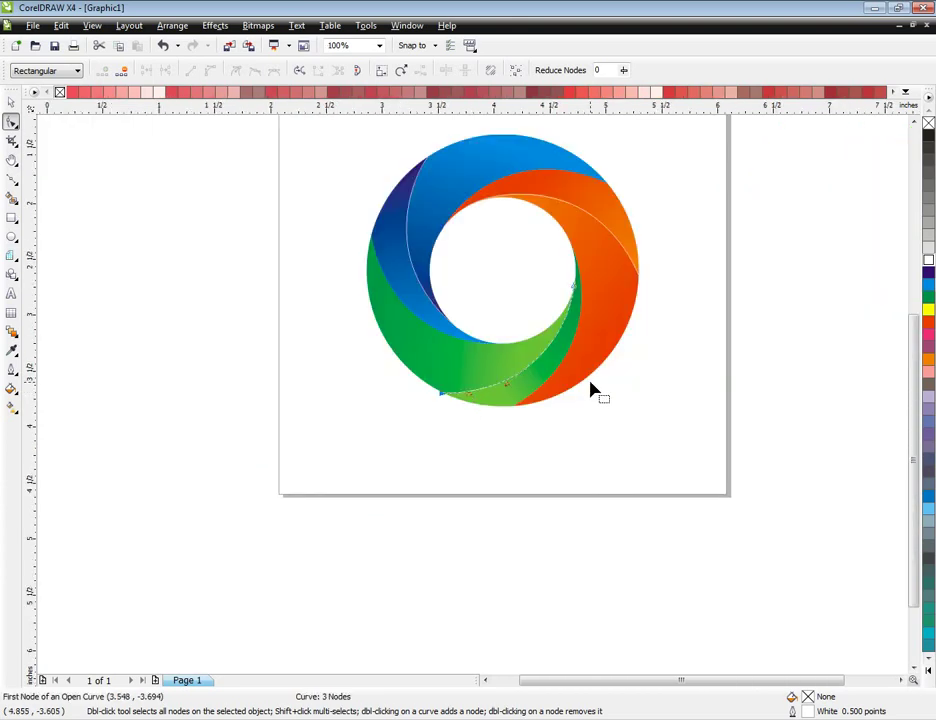